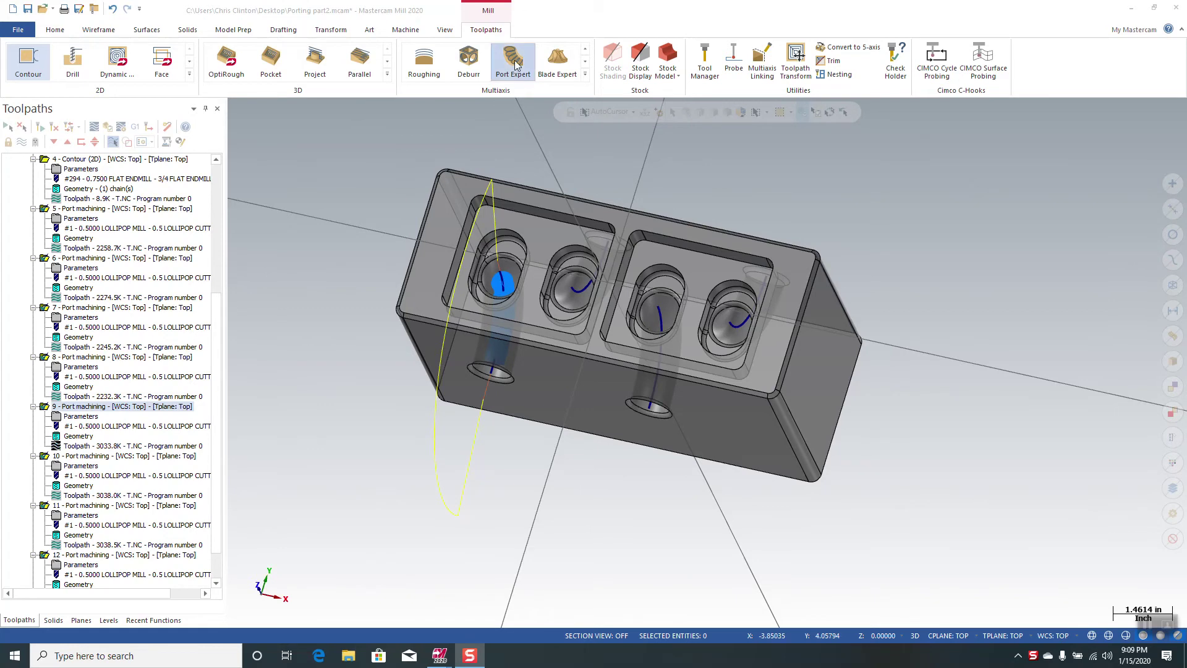
Display the toolpaths of port operations 5 through 8, then collapse the operation list.
{"action": "mouse_move", "coordinate": [1039, 286]}
{"action": "middle_mouse_down"}
{"action": "mouse_move", "coordinate": [1029, 225]}
{"action": "mouse_move", "coordinate": [995, 273]}
{"action": "middle_mouse_up"}
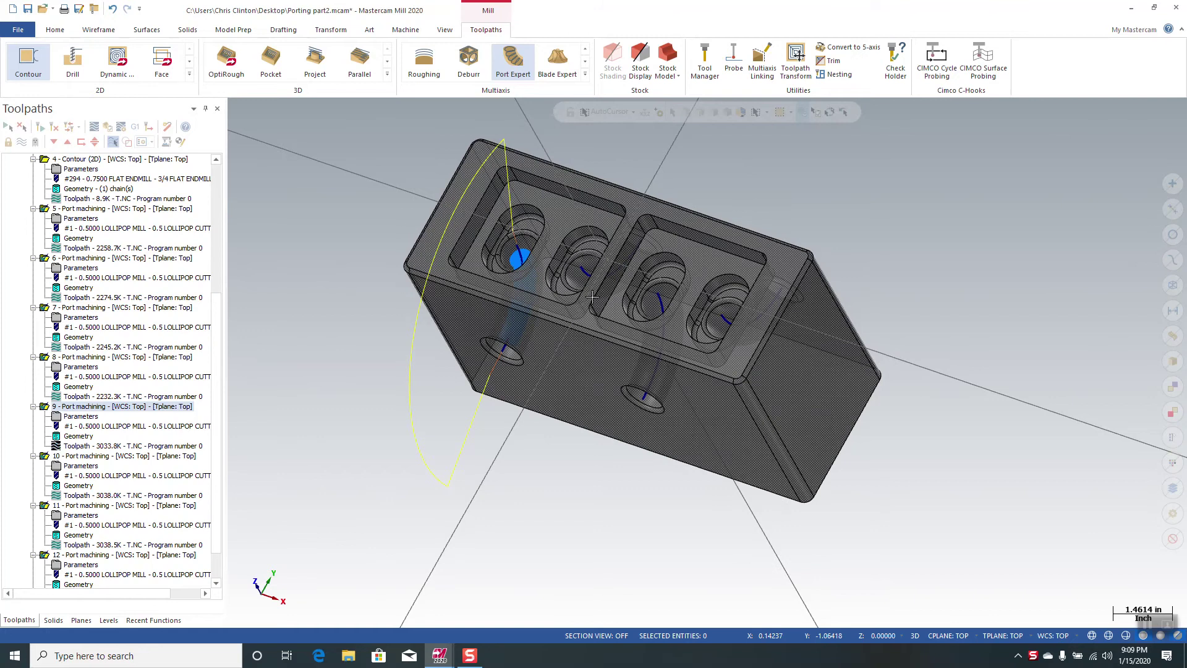
{"action": "middle_click_drag", "start_coordinate": [591, 297], "coordinate": [487, 265]}
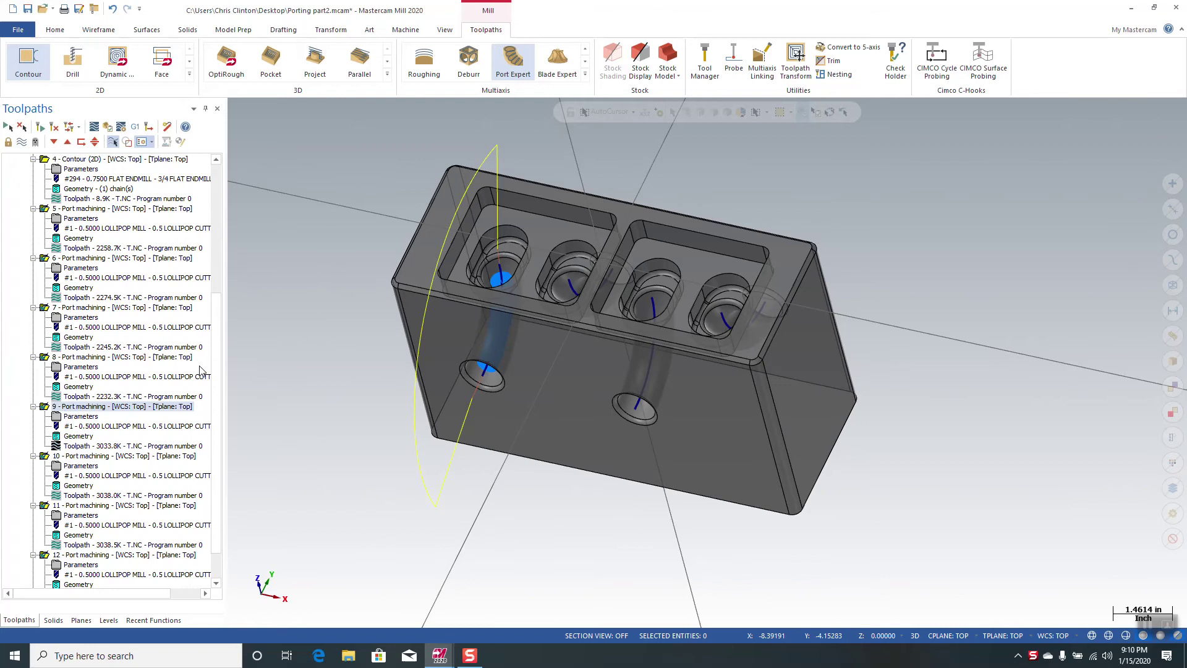
{"action": "scroll", "coordinate": [216, 377], "scroll_direction": "down", "scroll_amount": 4}
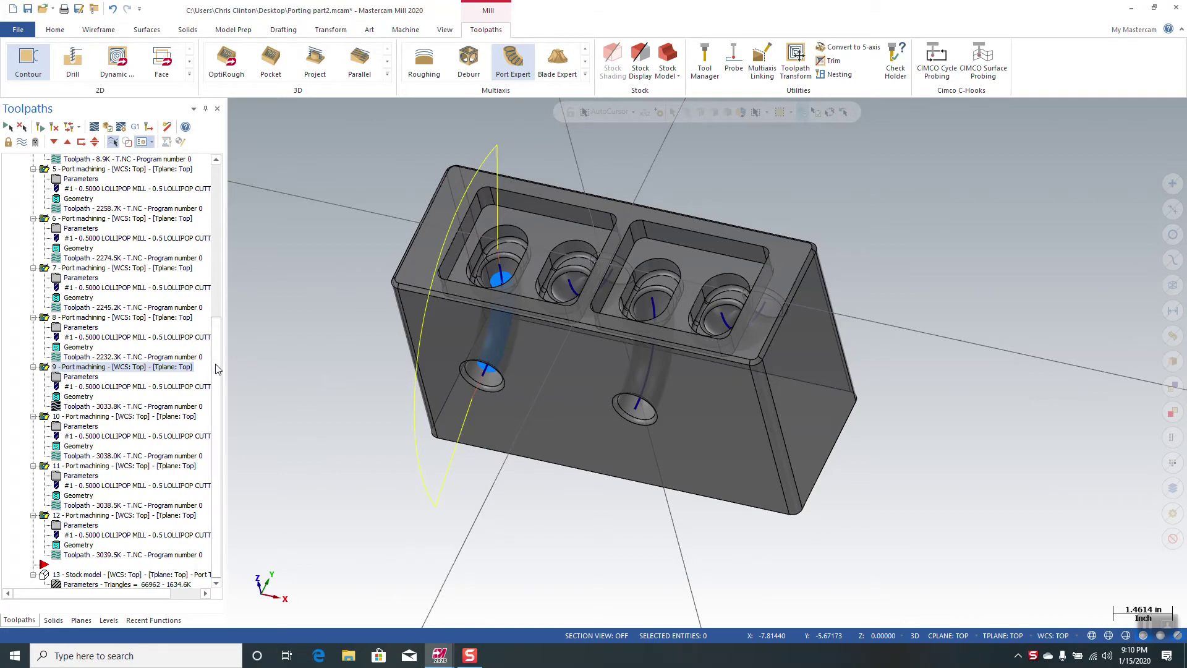
{"action": "scroll", "coordinate": [217, 355], "scroll_direction": "up", "scroll_amount": 2}
{"action": "scroll", "coordinate": [218, 353], "scroll_direction": "up", "scroll_amount": 1}
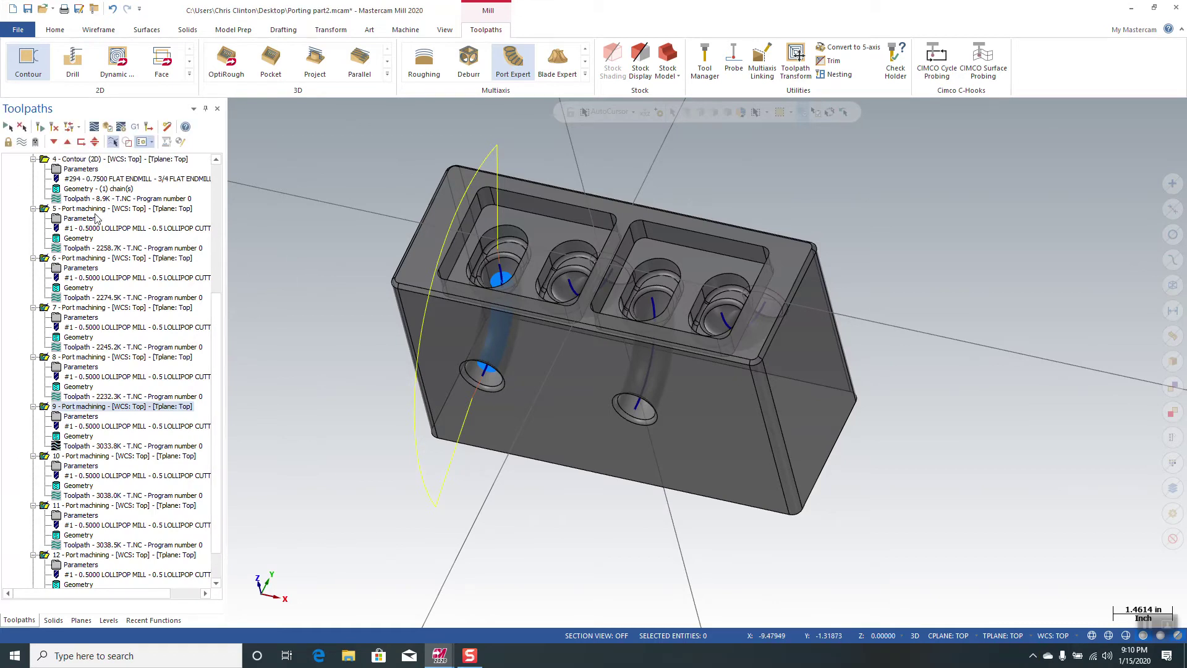
{"action": "left_click", "coordinate": [90, 210]}
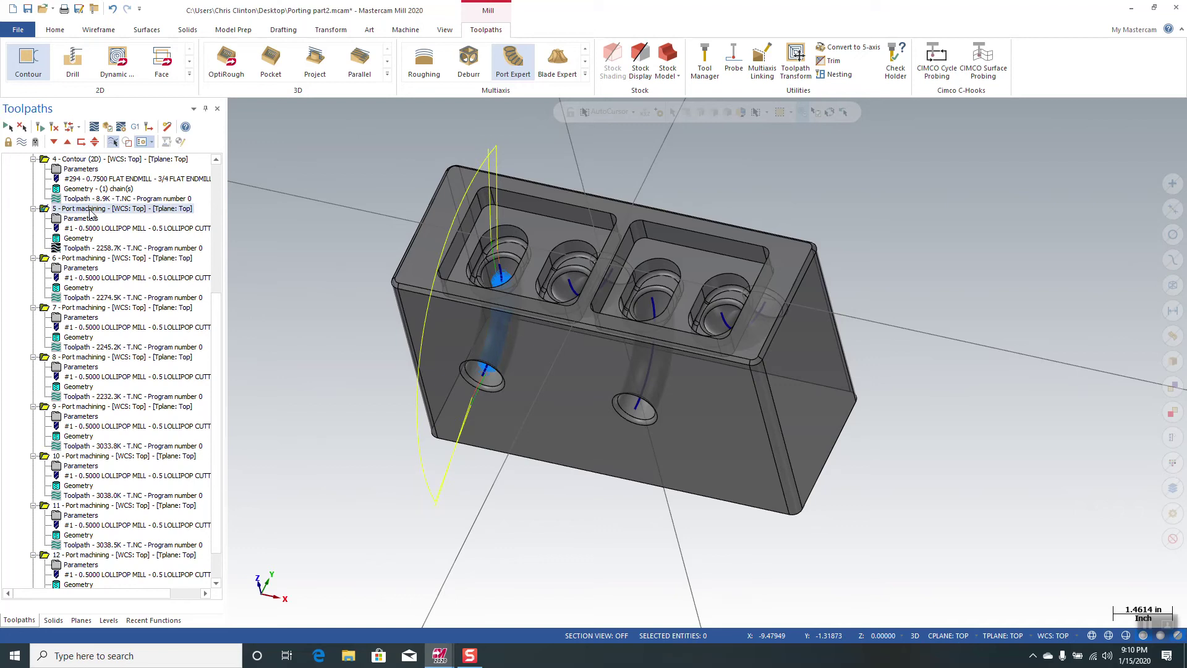
{"action": "left_click", "coordinate": [75, 258], "text": "ctrl"}
{"action": "left_click", "coordinate": [73, 308], "text": "ctrl"}
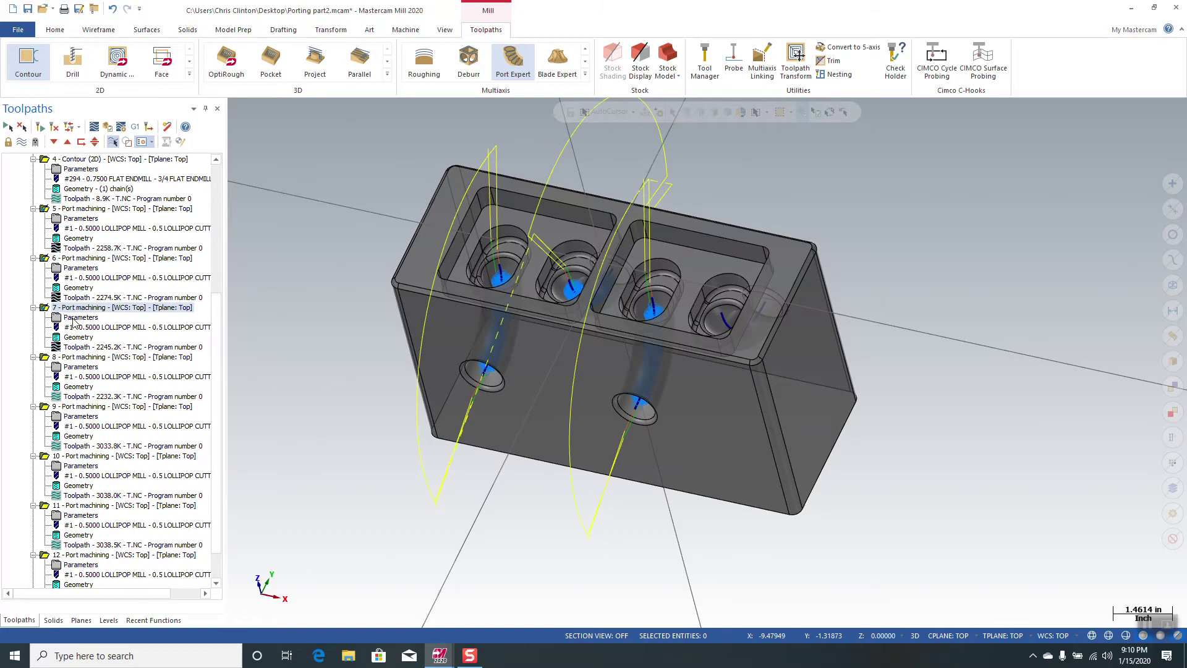
{"action": "left_click", "coordinate": [77, 357], "text": "ctrl"}
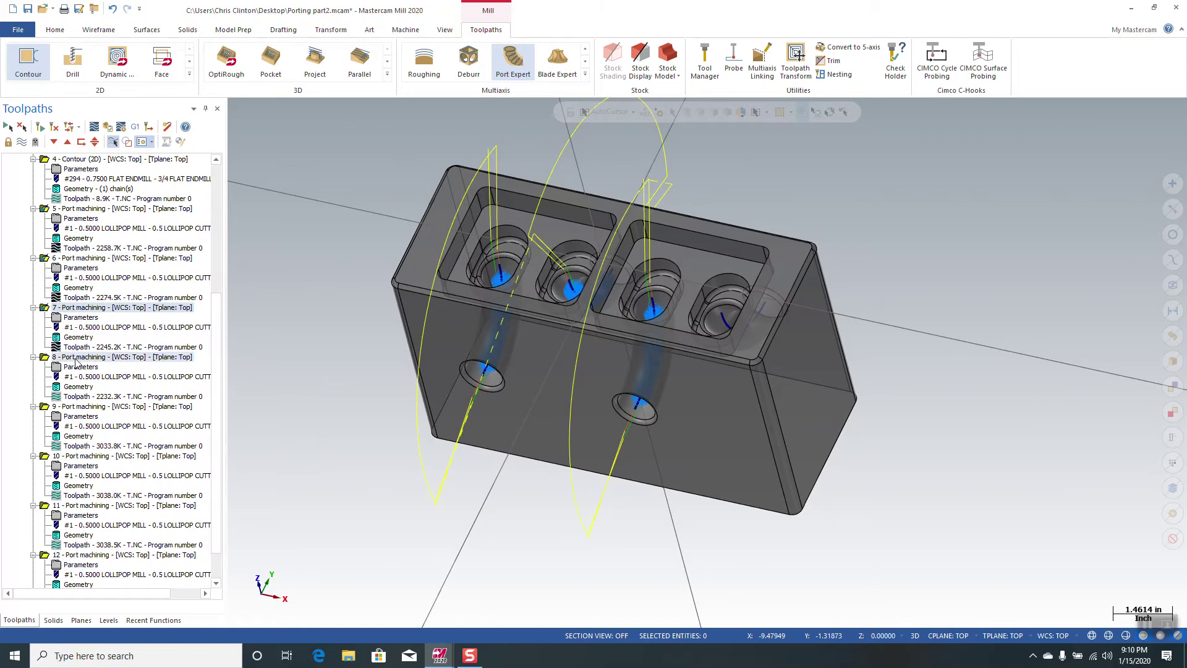
{"action": "right_click", "coordinate": [86, 312]}
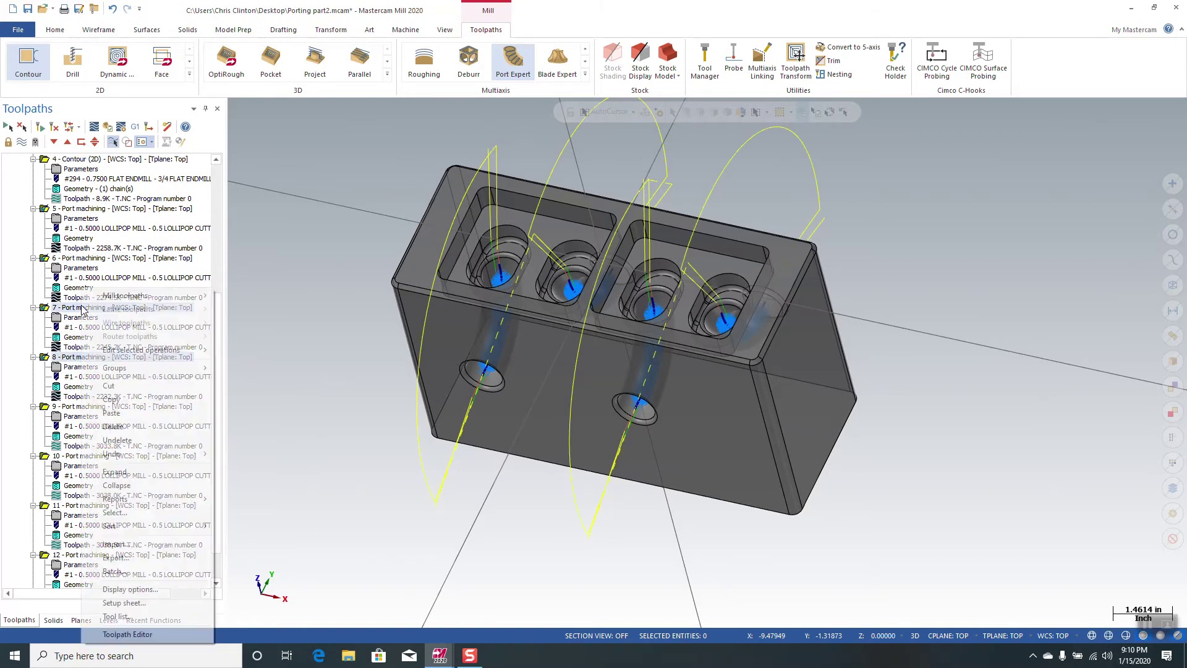
{"action": "left_click", "coordinate": [103, 486]}
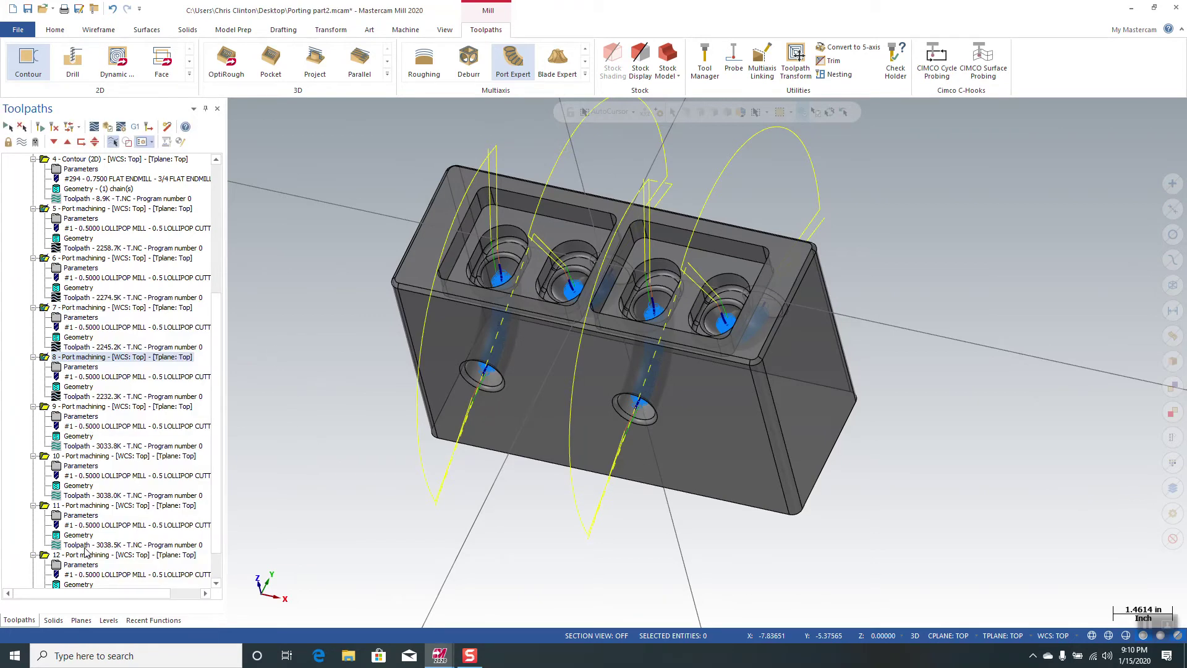
In operation 9's Cut Pattern, try Finishing along, revert to Finishing around, and select the 0.01 maximum stepover.
{"action": "left_click", "coordinate": [83, 417]}
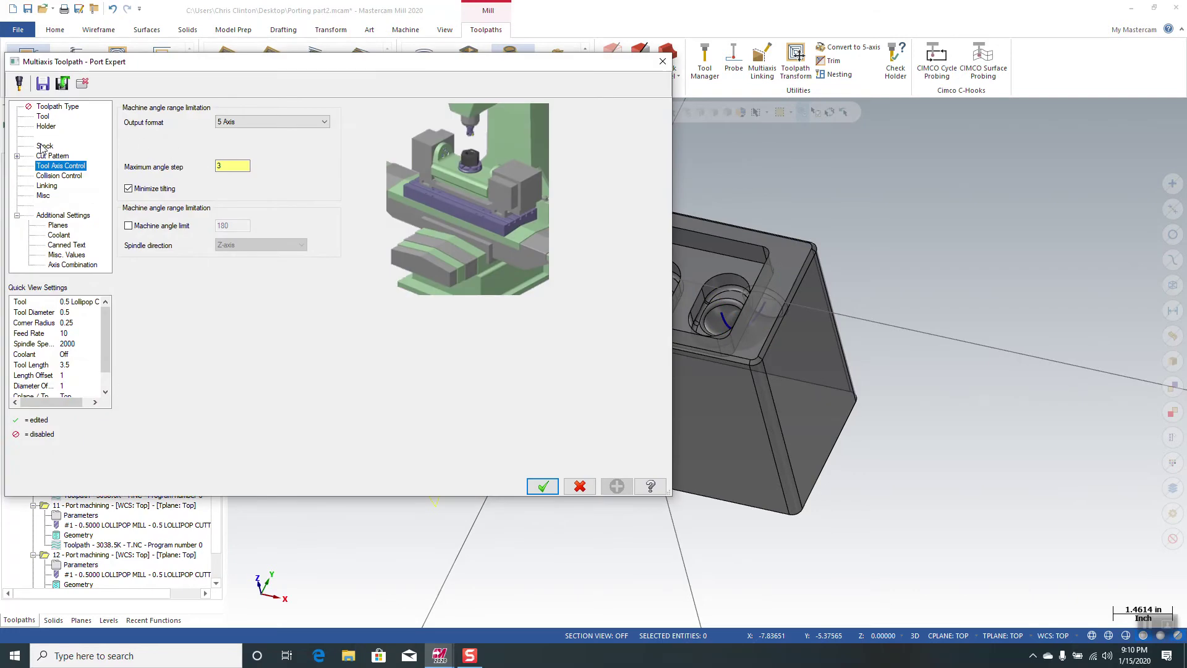
{"action": "left_click", "coordinate": [38, 156]}
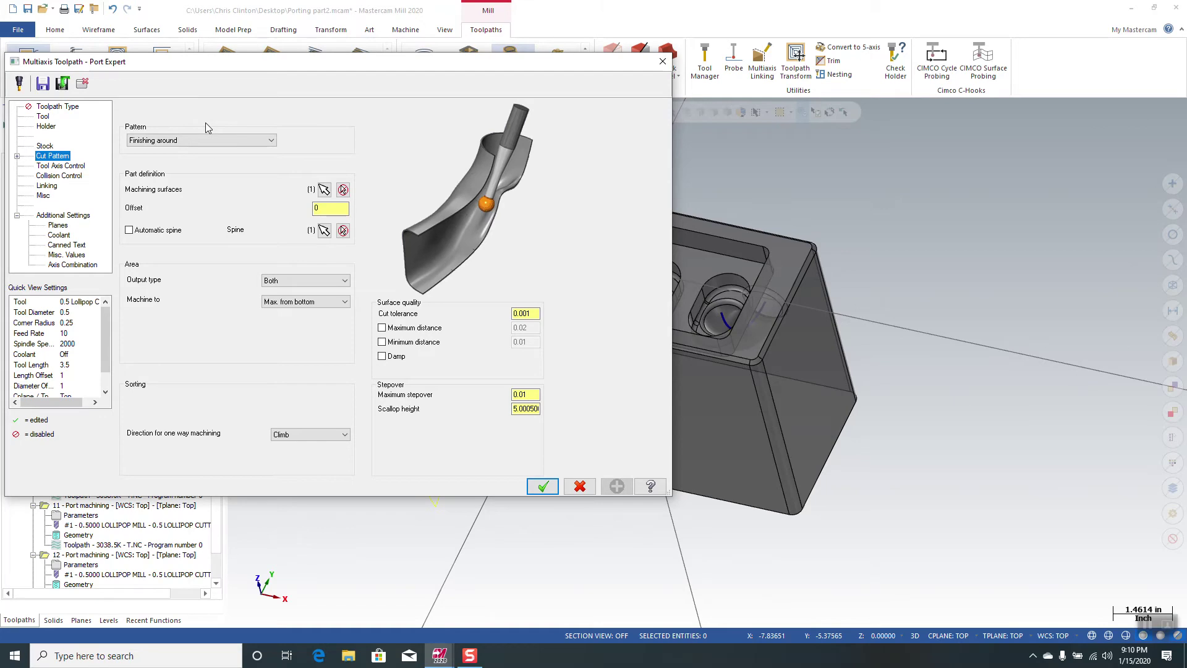
{"action": "left_click", "coordinate": [212, 140]}
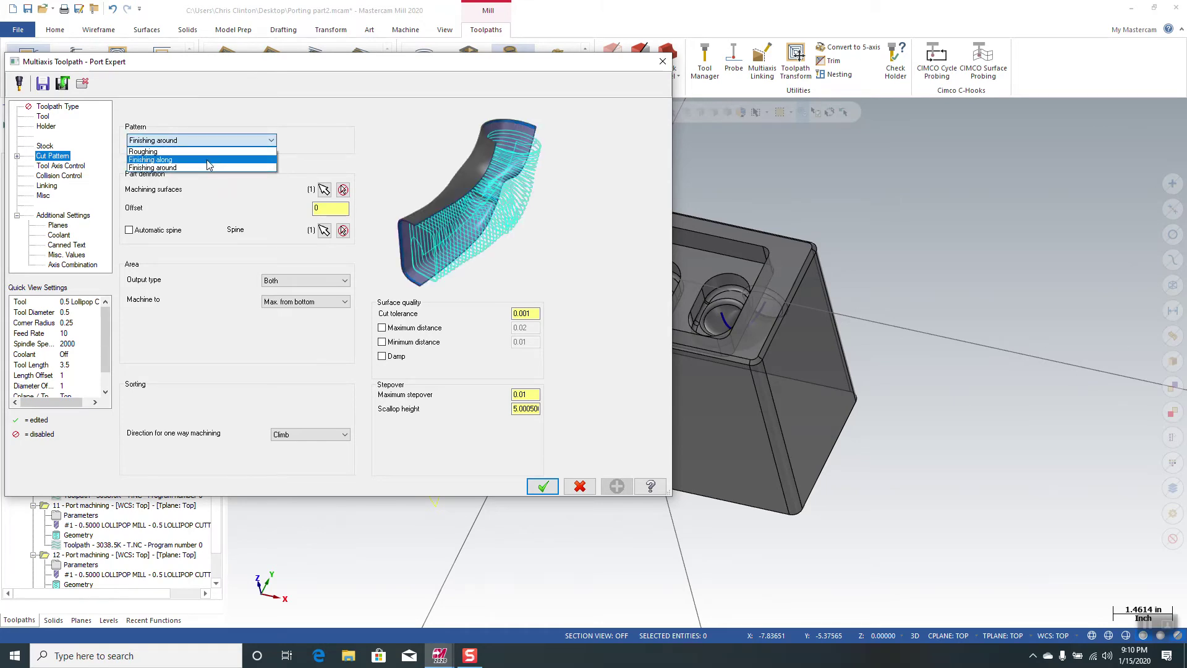
{"action": "left_click", "coordinate": [163, 162]}
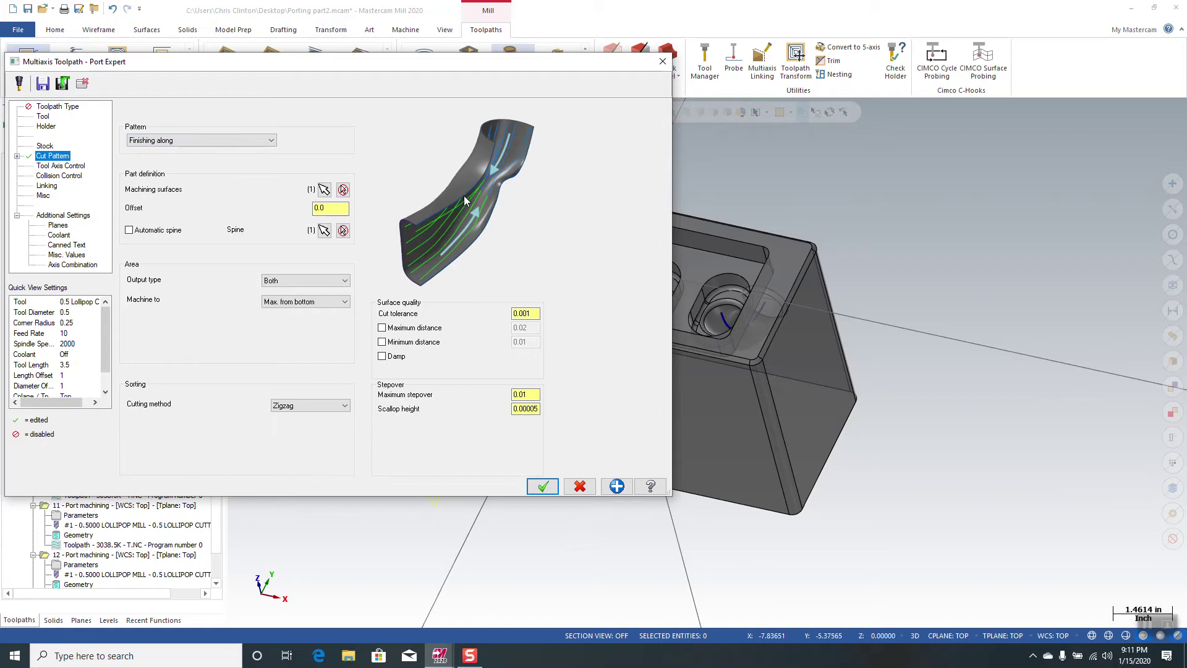
{"action": "left_click", "coordinate": [194, 143]}
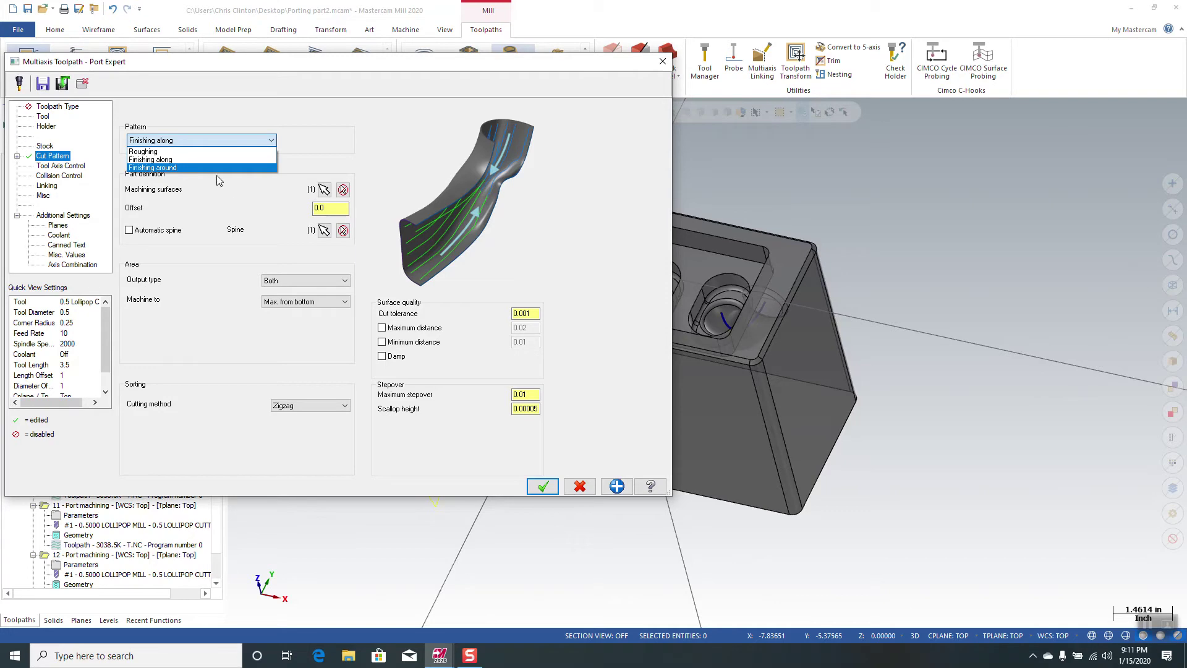
{"action": "left_click", "coordinate": [179, 168]}
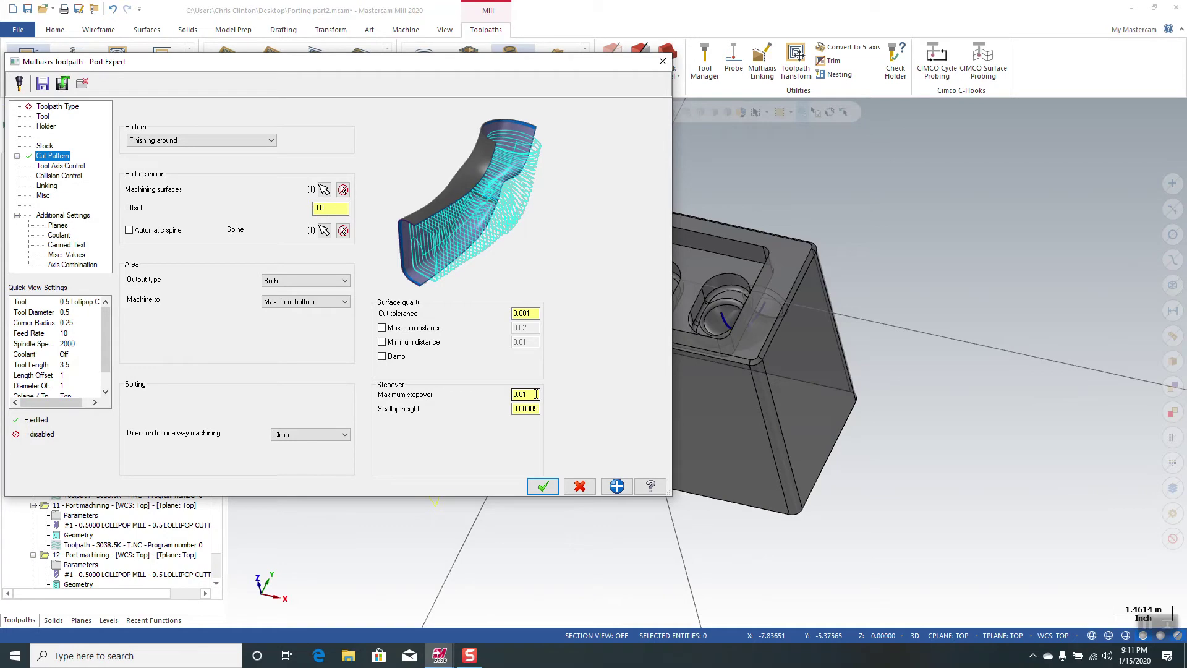
{"action": "left_click", "coordinate": [532, 394]}
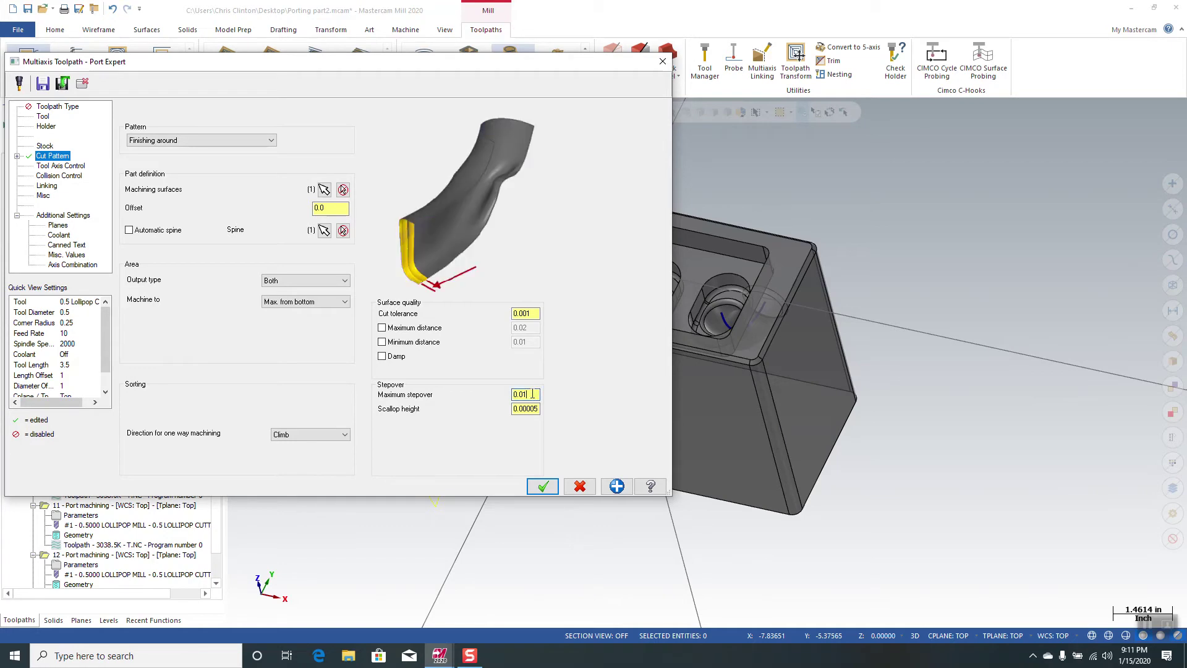
{"action": "double_click", "coordinate": [532, 393]}
Review the Tool Axis Control, Collision Control and Linking pages, then show Cut Pattern's Advanced Options with 0.04 overlap.
{"action": "left_click", "coordinate": [61, 166]}
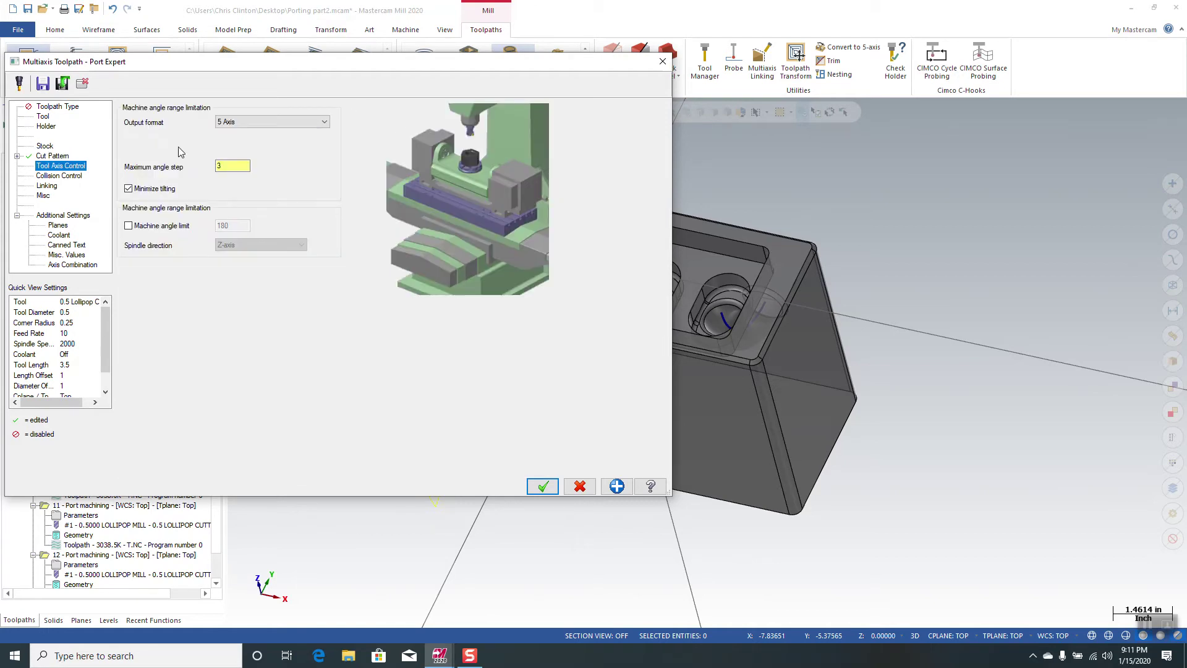
{"action": "left_click", "coordinate": [70, 175]}
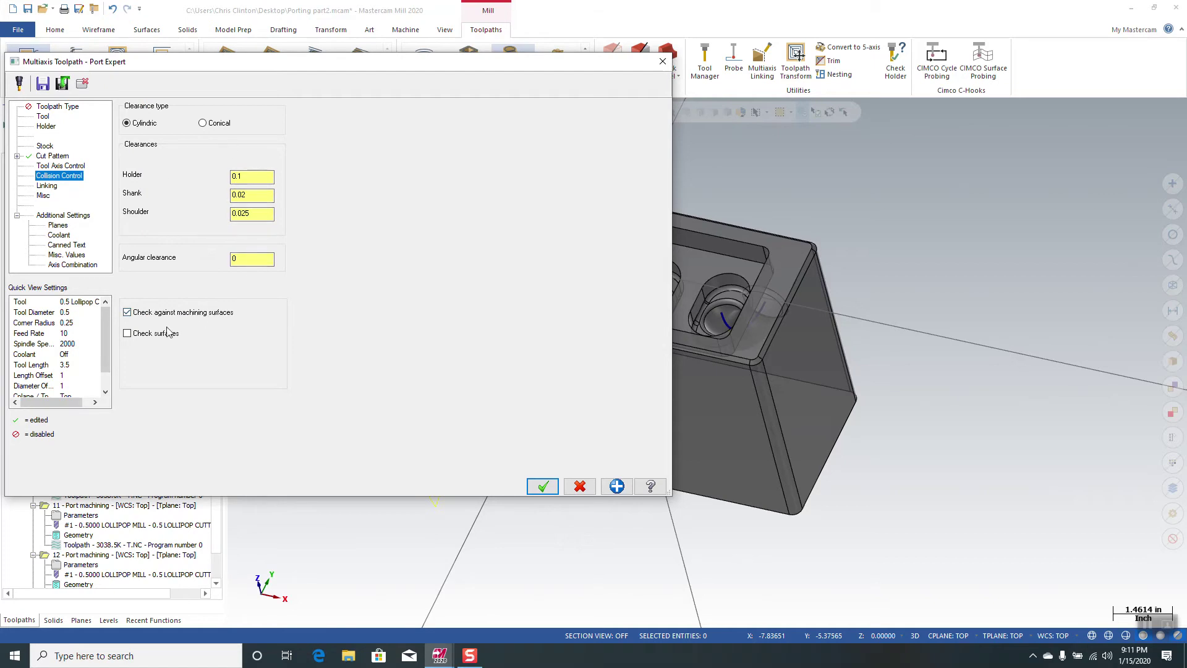
{"action": "left_click", "coordinate": [47, 185]}
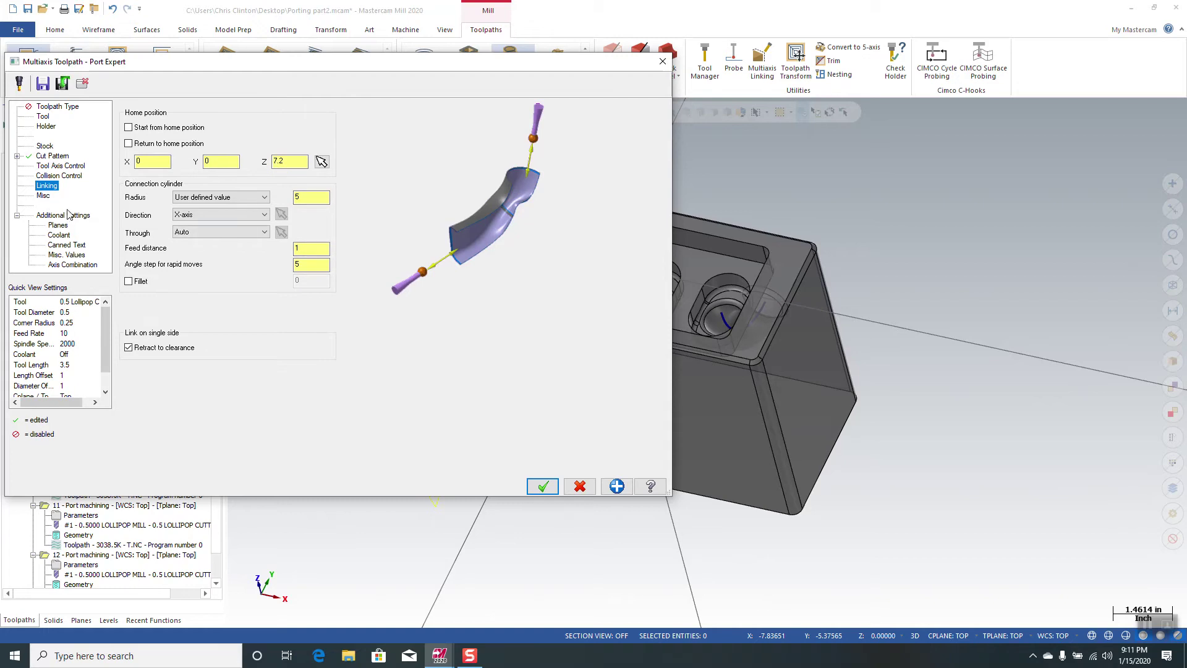
{"action": "left_click", "coordinate": [54, 157]}
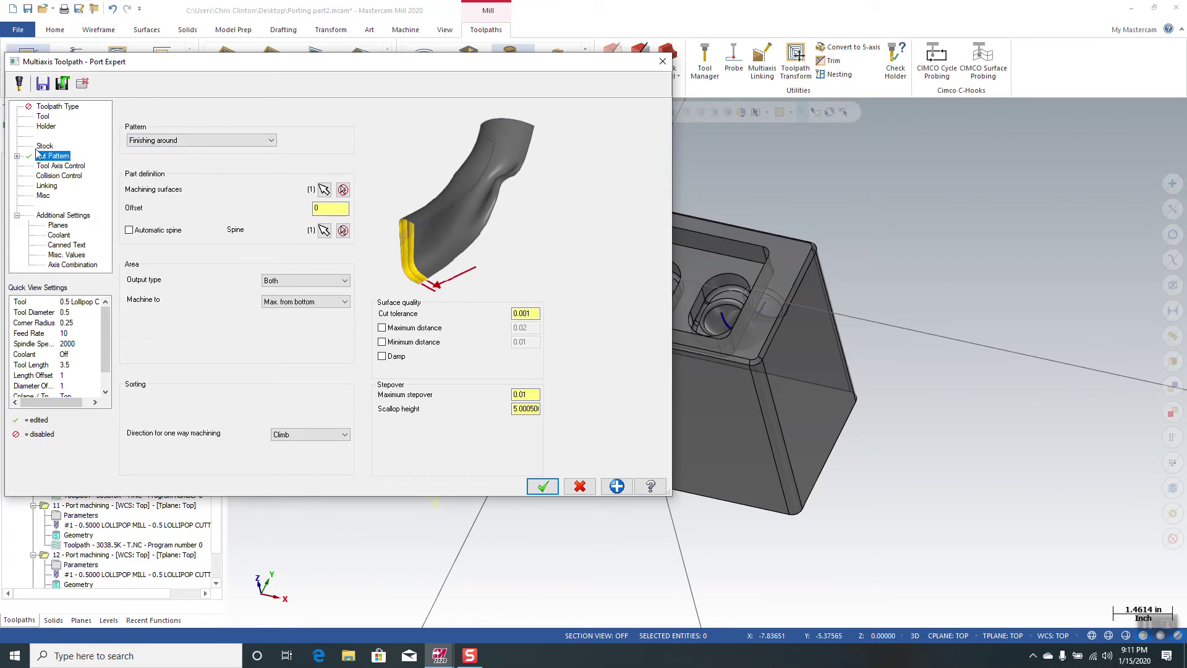
{"action": "left_click", "coordinate": [16, 157]}
{"action": "left_click", "coordinate": [68, 166]}
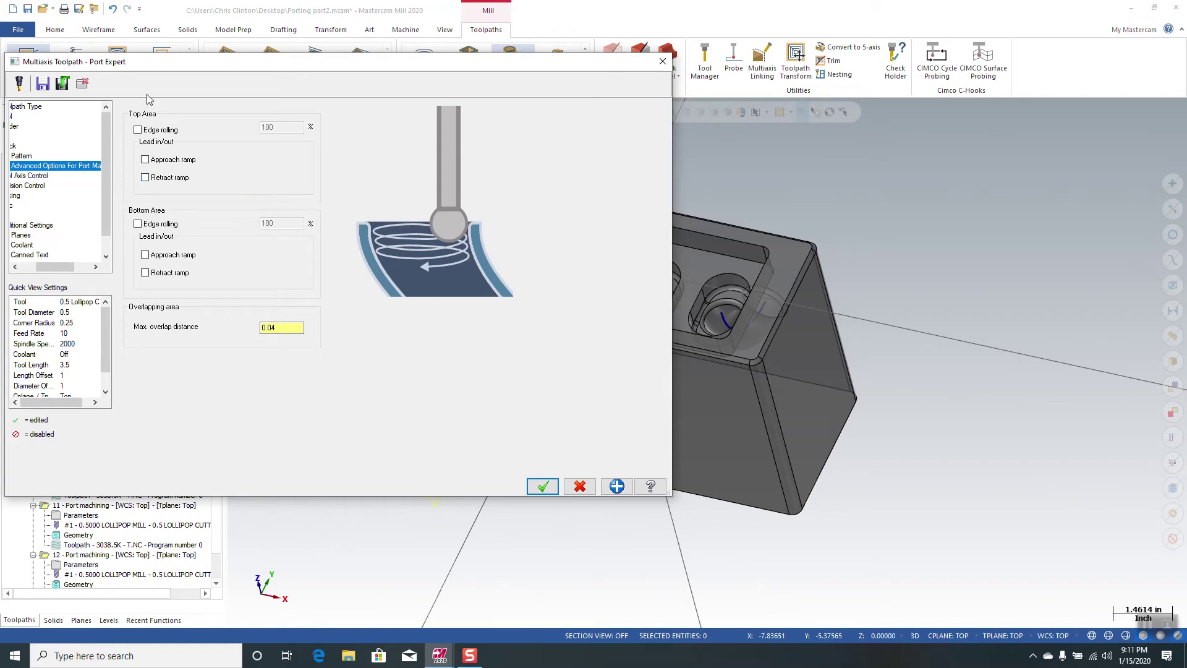
Inspect the 0.5 Lollipop Cutter's geometry from the Tool page, closing Edit Tool without changes.
{"action": "left_click_drag", "start_coordinate": [170, 69], "coordinate": [334, 85]}
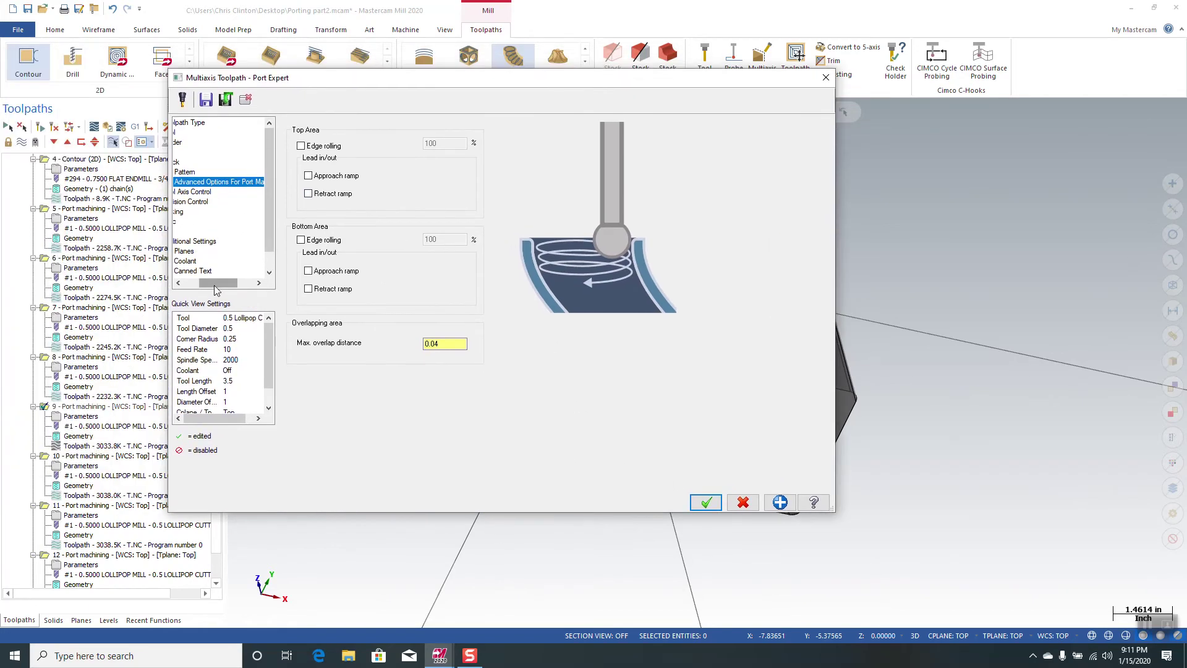
{"action": "left_click_drag", "start_coordinate": [217, 286], "coordinate": [189, 287]}
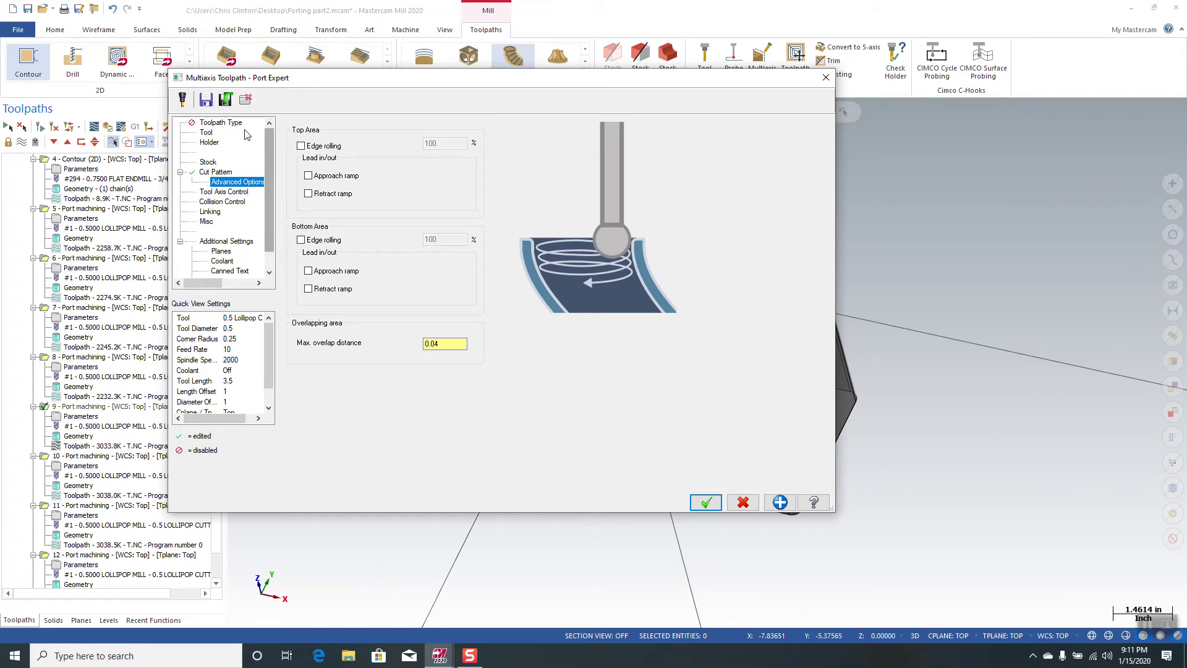
{"action": "left_click", "coordinate": [207, 133]}
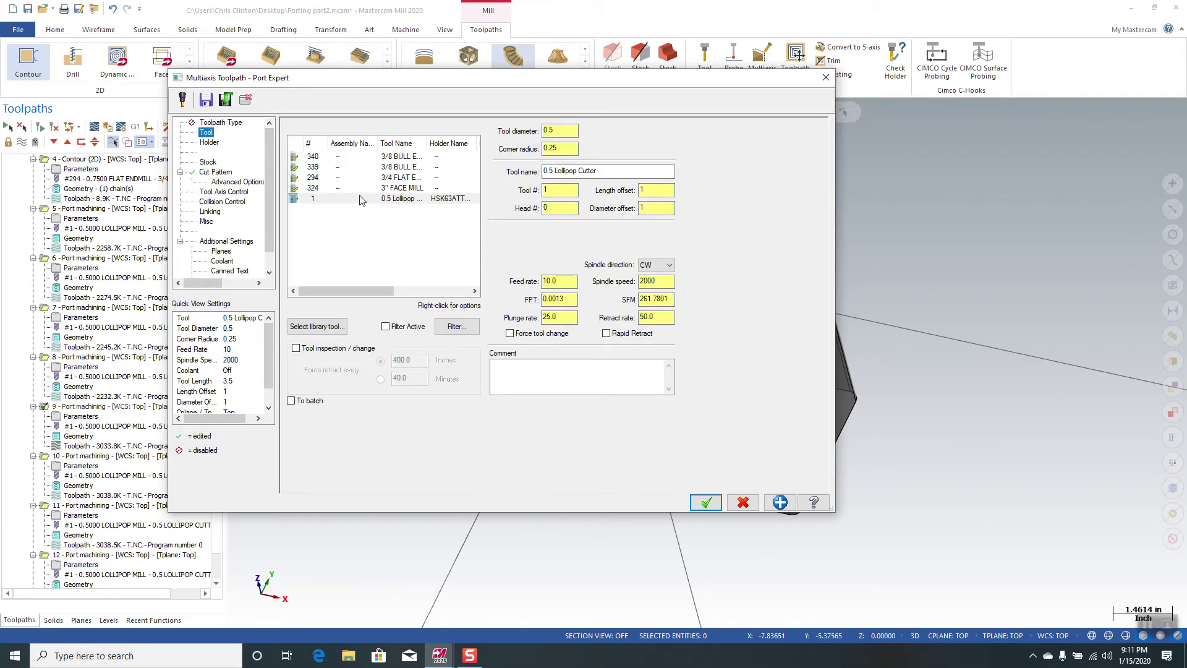
{"action": "double_click", "coordinate": [395, 199]}
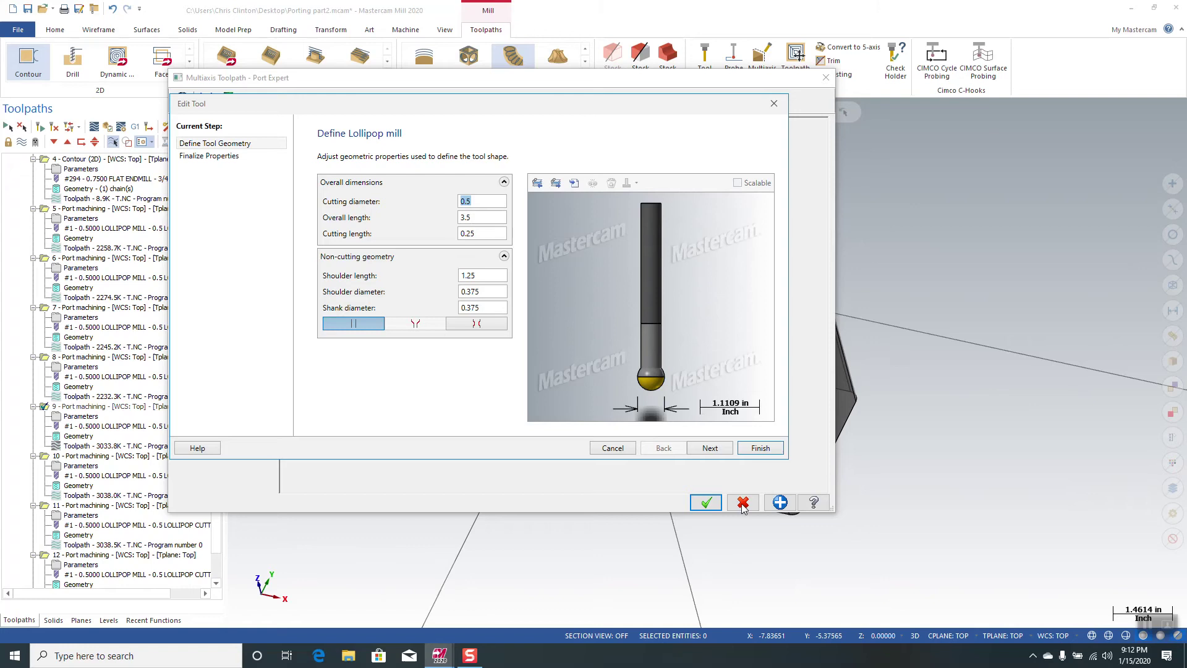
{"action": "left_click", "coordinate": [773, 103]}
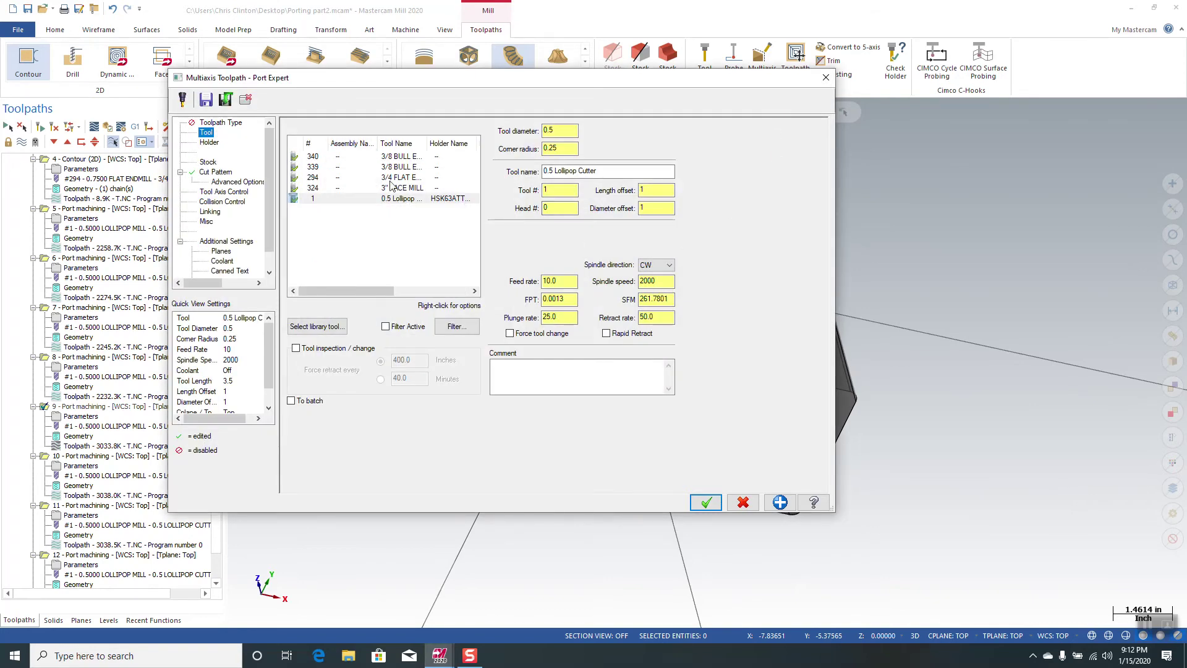
Back on Cut Pattern, keep Machine to at Max. from bottom and reposition the dialog.
{"action": "left_click", "coordinate": [217, 172]}
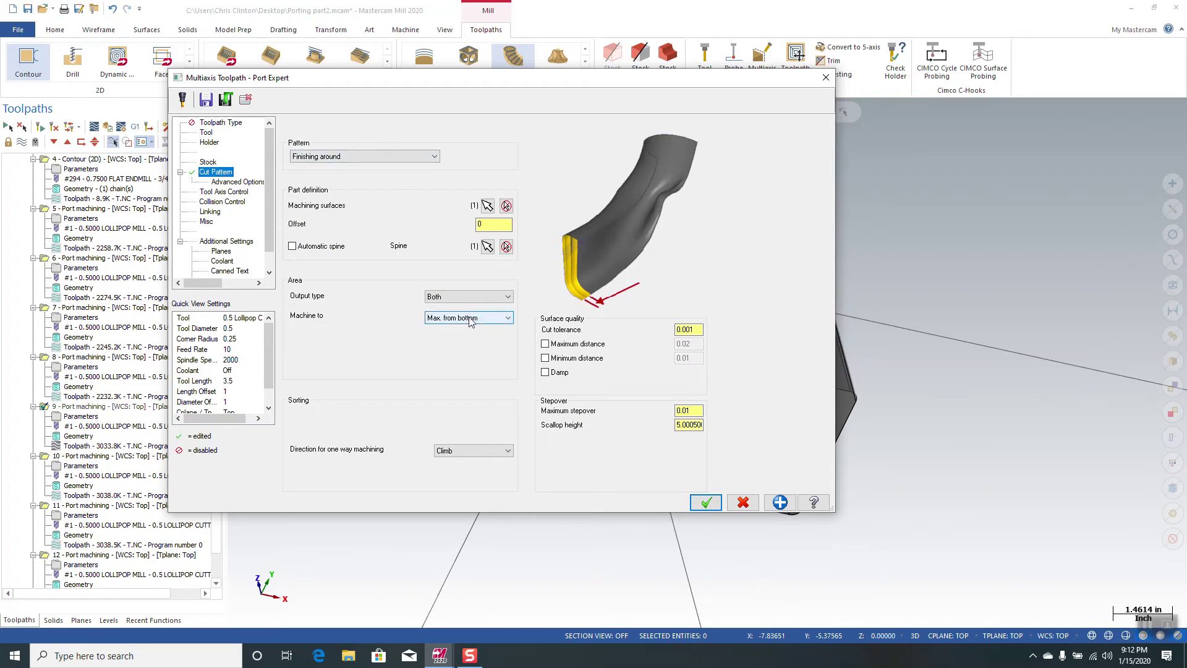
{"action": "left_click_drag", "start_coordinate": [575, 86], "coordinate": [305, 57]}
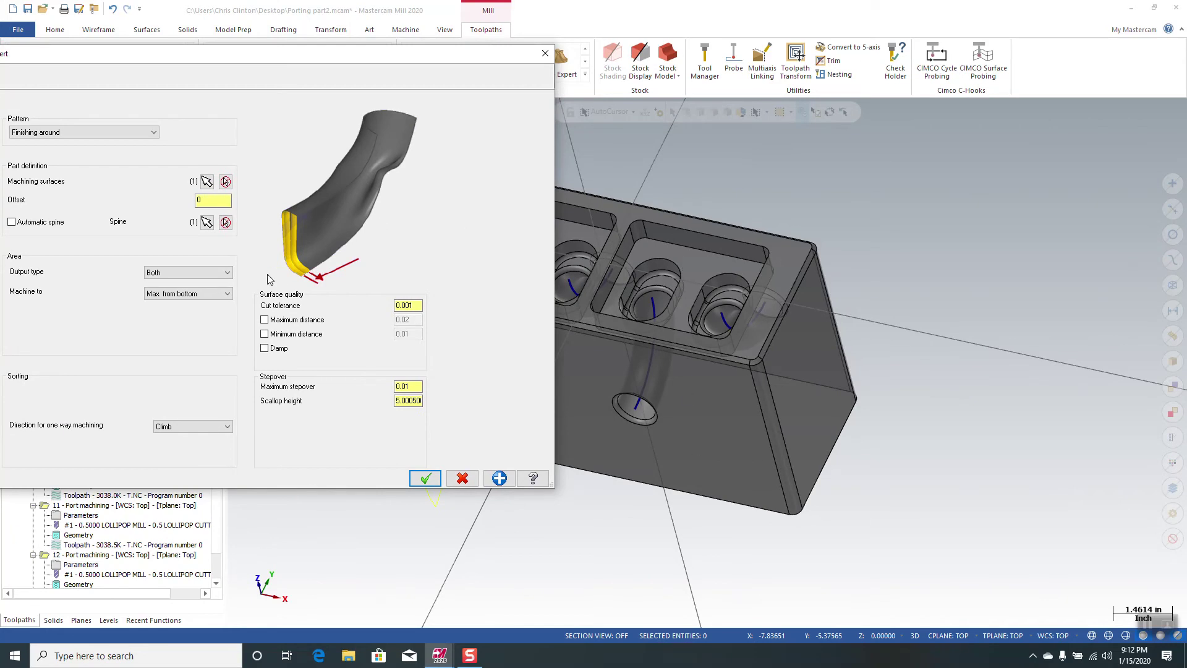
{"action": "left_click", "coordinate": [199, 294]}
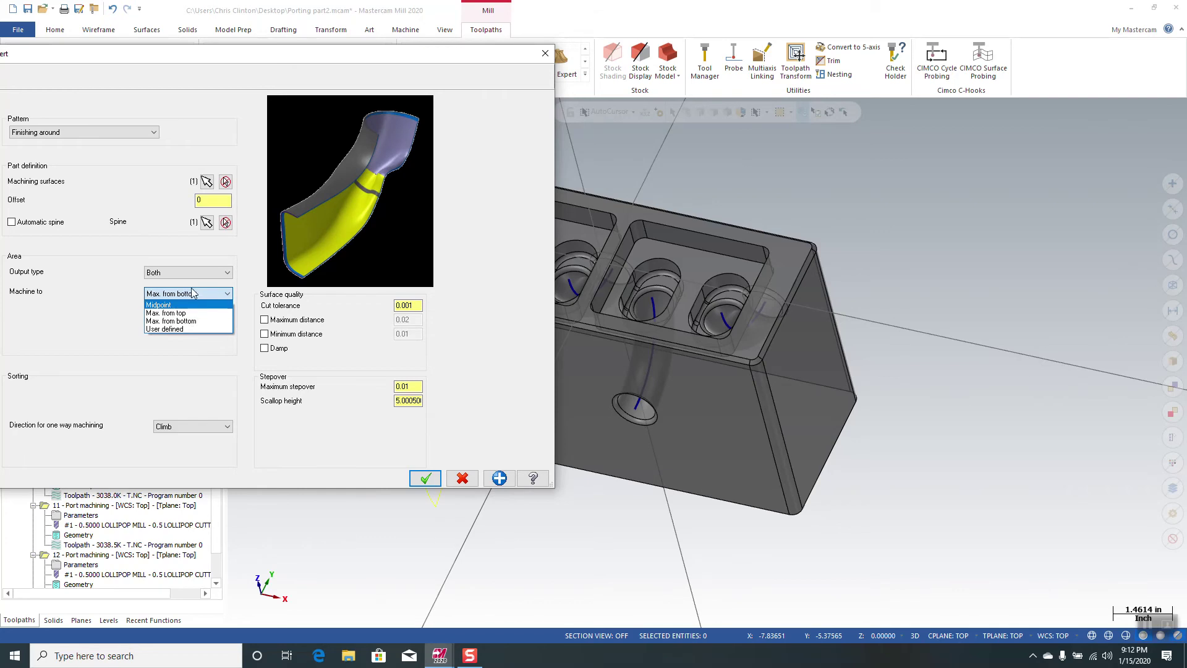
{"action": "left_click", "coordinate": [193, 293]}
{"action": "left_click_drag", "start_coordinate": [240, 62], "coordinate": [372, 70]}
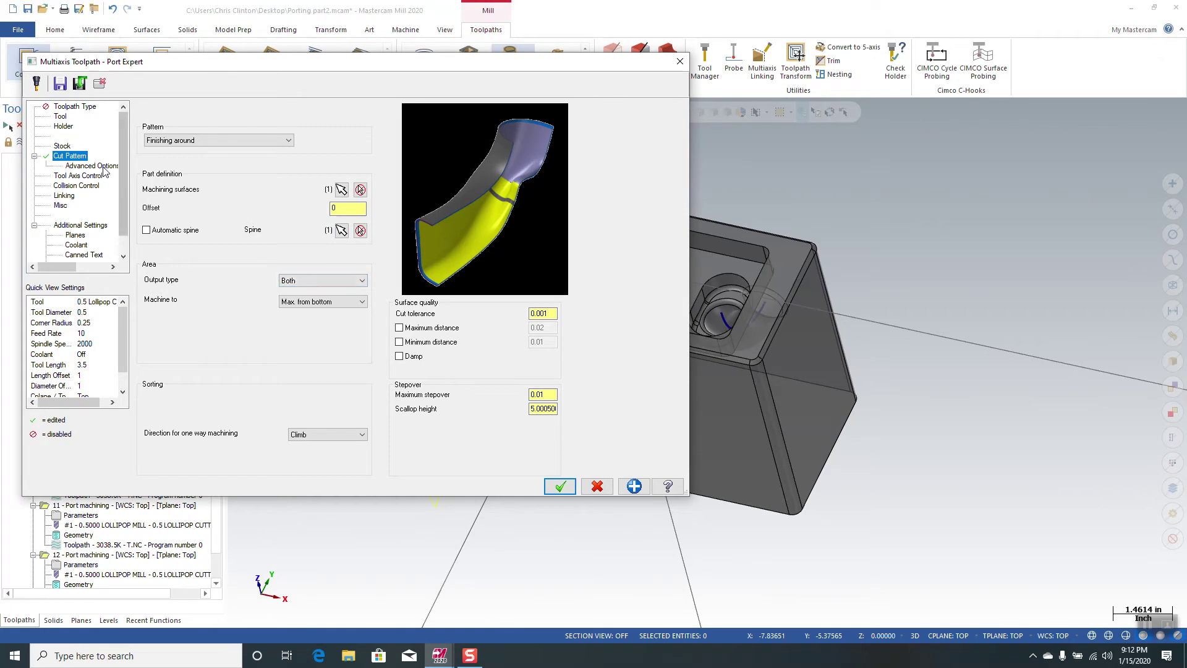
Toggle Minimize tilting on Tool Axis Control, then view the 0.1/0.02/0.025 collision clearances.
{"action": "left_click", "coordinate": [81, 176]}
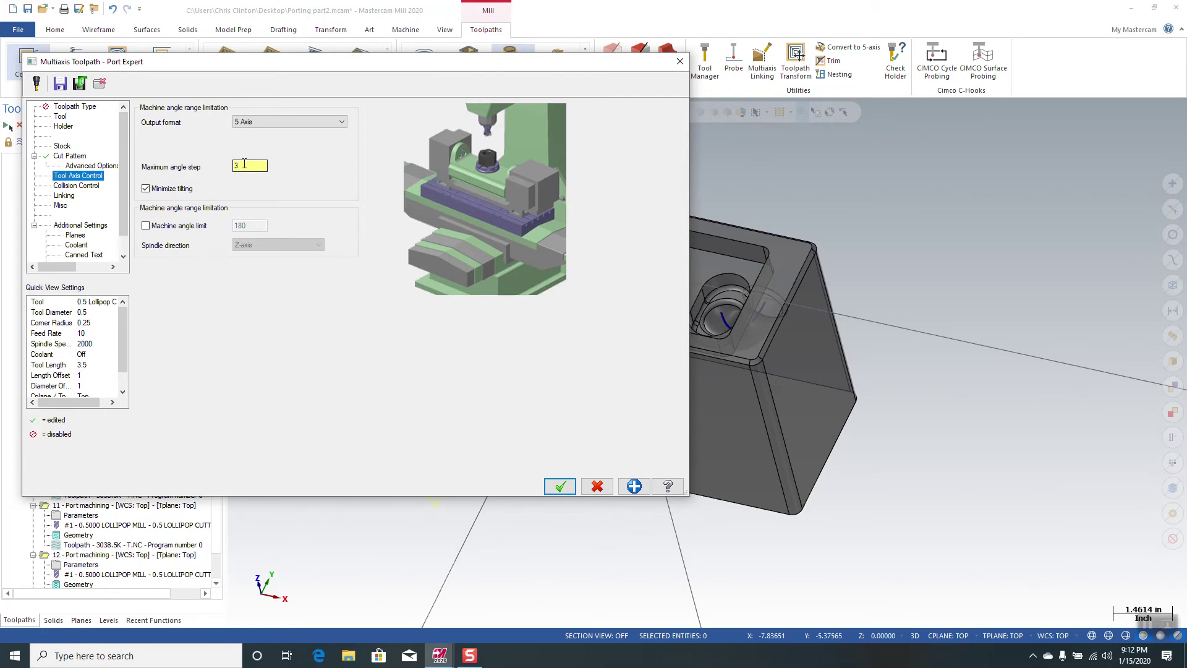
{"action": "left_click", "coordinate": [146, 189]}
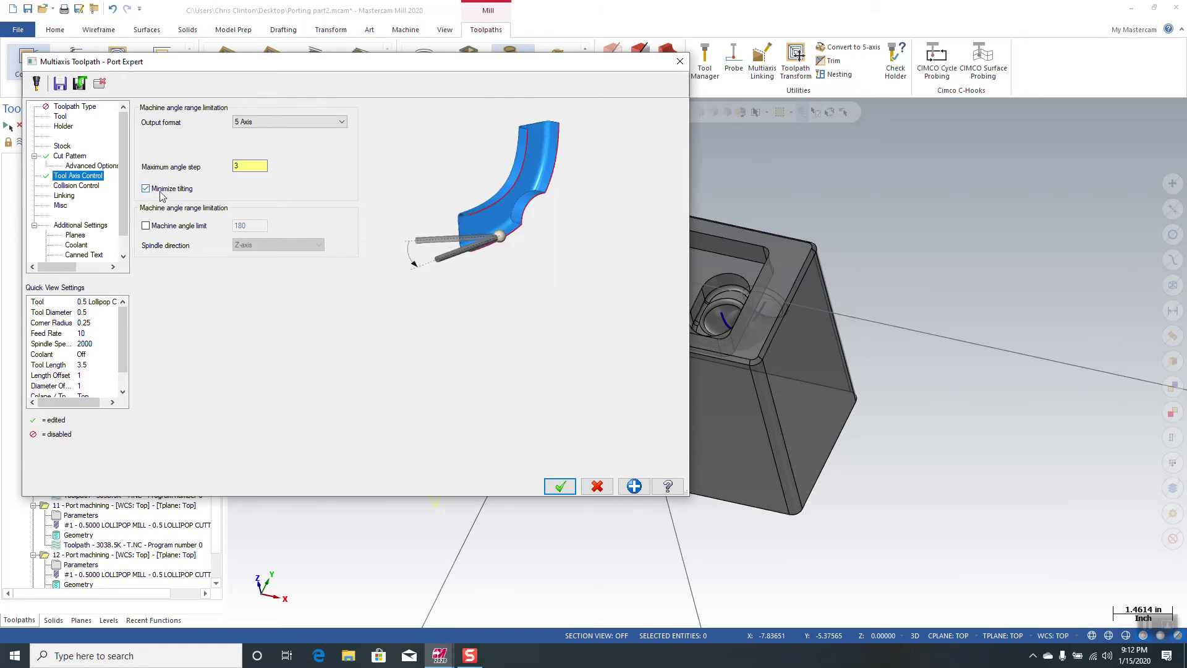
{"action": "left_click", "coordinate": [74, 186]}
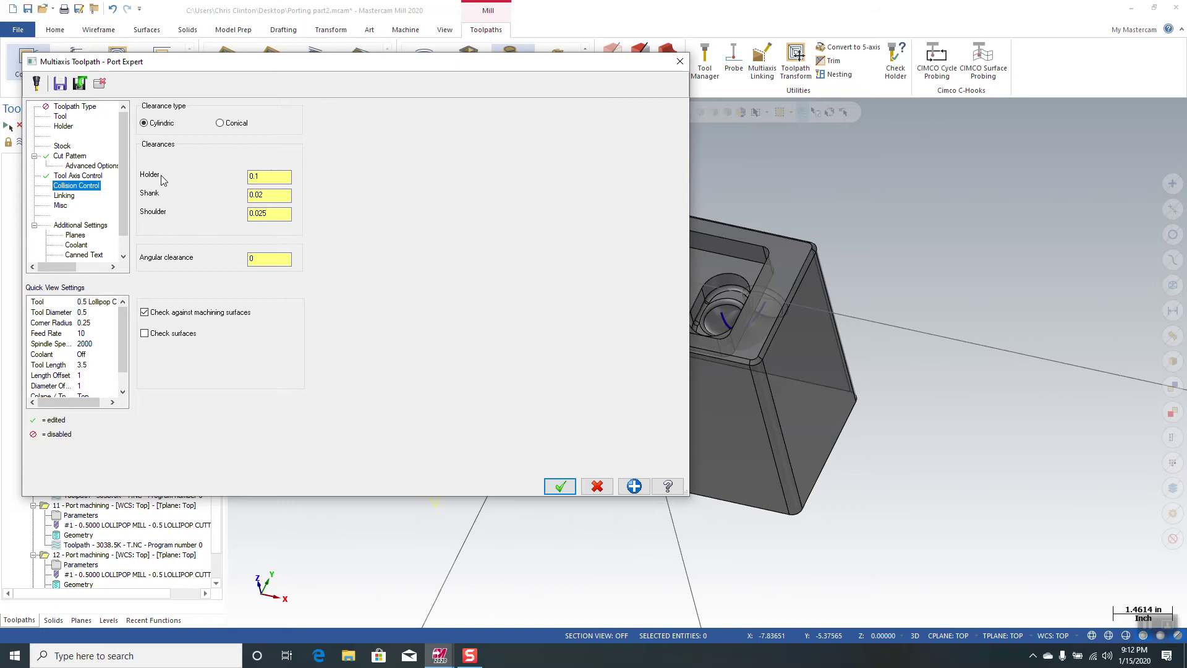
Check the shank and shoulder clearance fields, then cancel the Port Expert dialog without saving.
{"action": "left_click", "coordinate": [267, 215]}
{"action": "left_click", "coordinate": [273, 194]}
{"action": "left_click", "coordinate": [272, 195]}
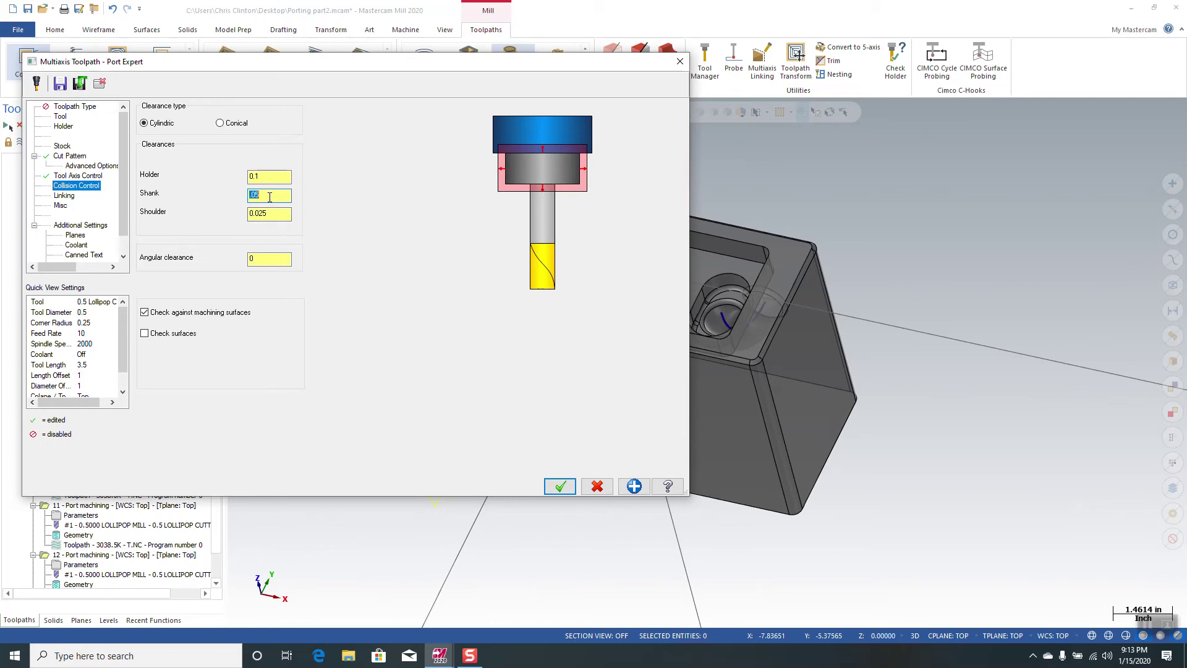
{"action": "key", "text": "Tab"}
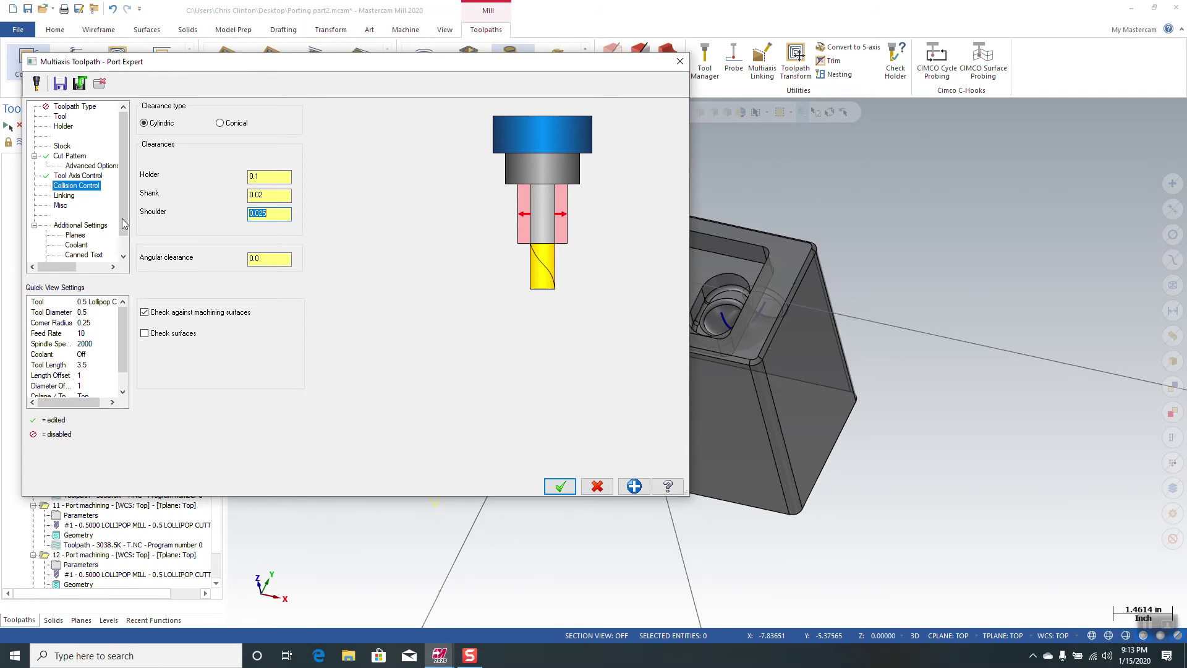
{"action": "left_click", "coordinate": [598, 487]}
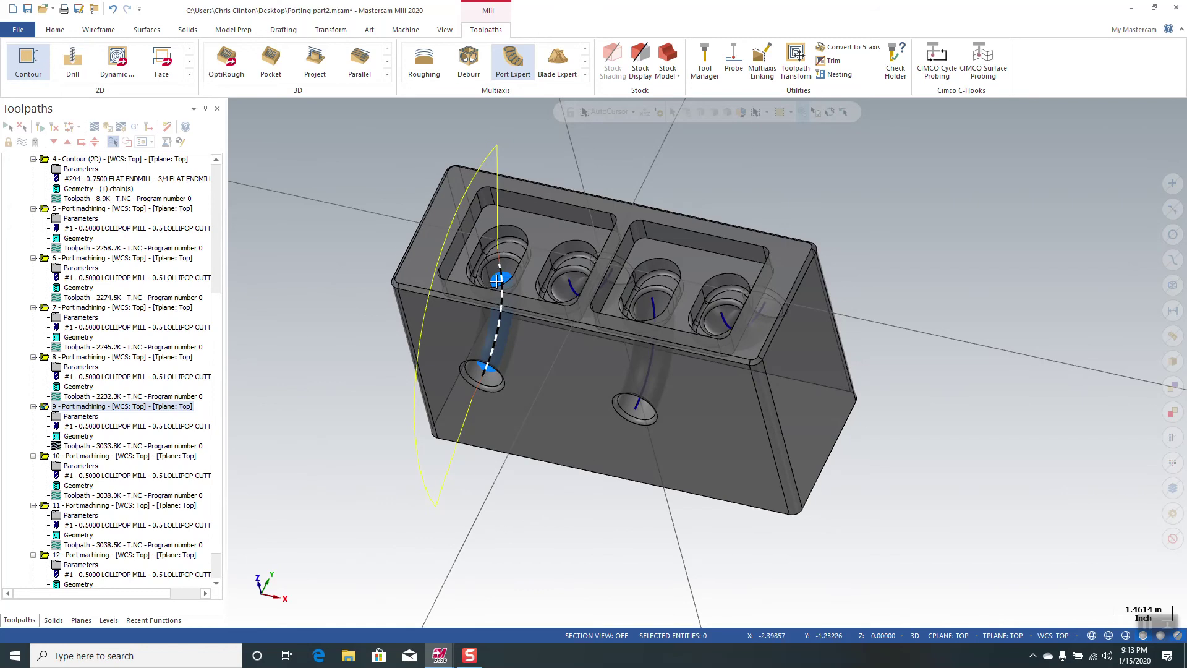
Select Port operations 5 through 12 in the Toolpaths Manager and verify them in Simulator.
{"action": "mouse_move", "coordinate": [497, 279]}
{"action": "middle_mouse_down"}
{"action": "mouse_move", "coordinate": [581, 213]}
{"action": "mouse_move", "coordinate": [481, 256]}
{"action": "middle_mouse_up"}
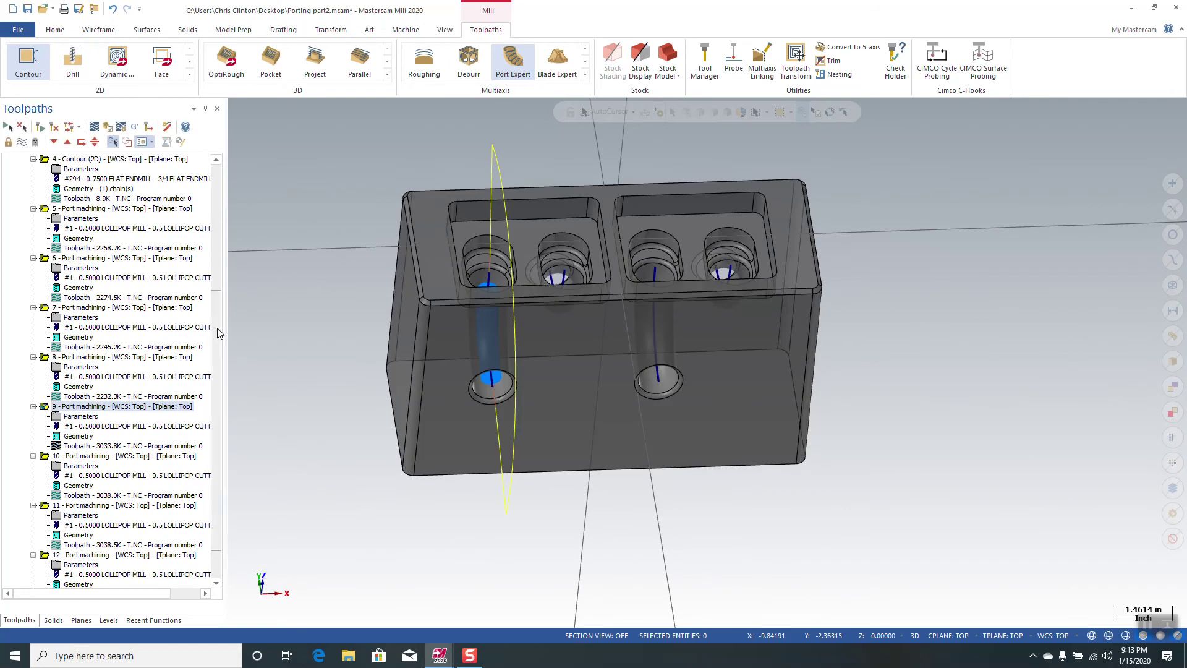
{"action": "left_click_drag", "start_coordinate": [220, 334], "coordinate": [223, 293]}
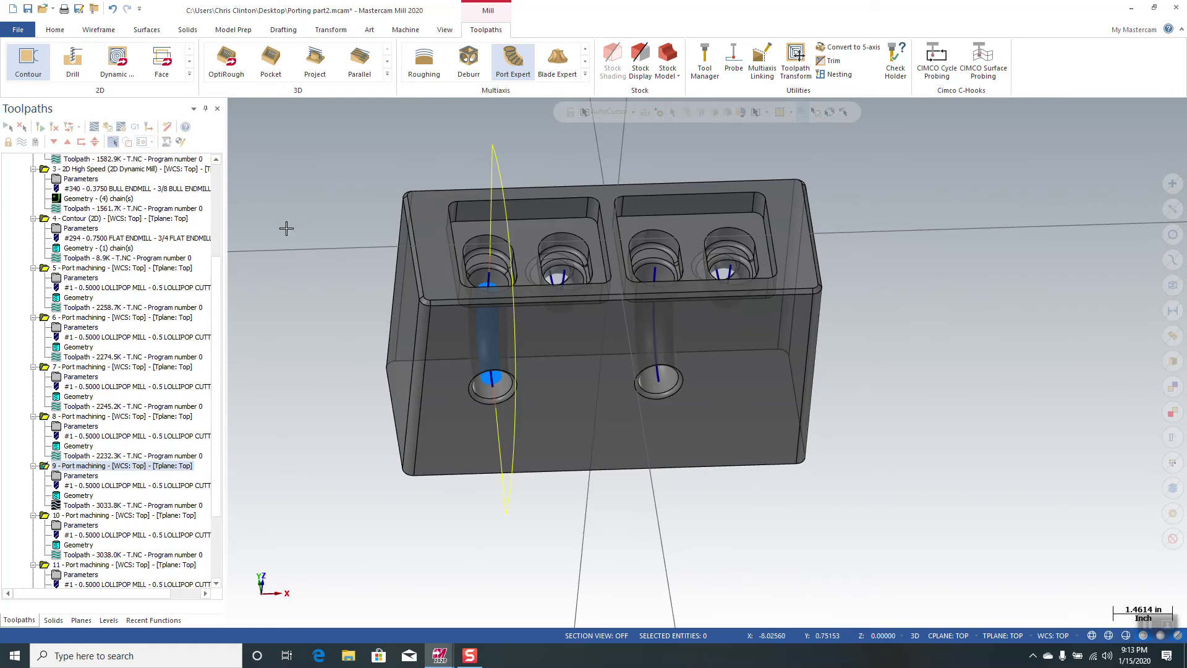
{"action": "left_click", "coordinate": [82, 270]}
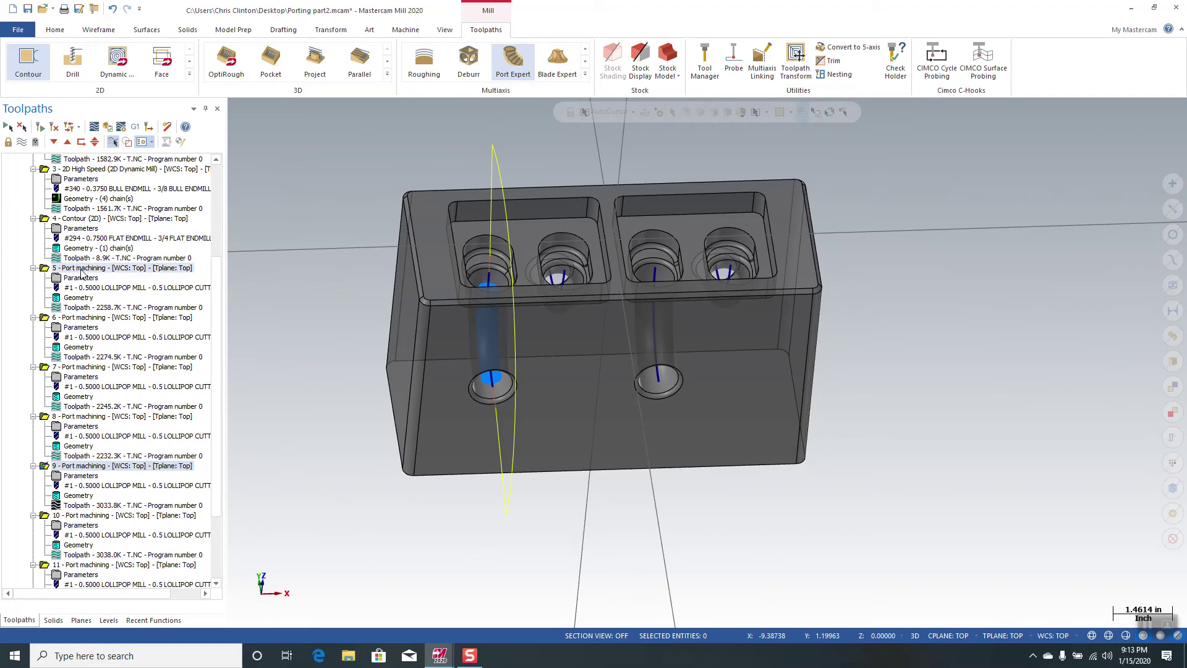
{"action": "left_click", "coordinate": [77, 319], "text": "ctrl"}
{"action": "left_click", "coordinate": [74, 367], "text": "ctrl"}
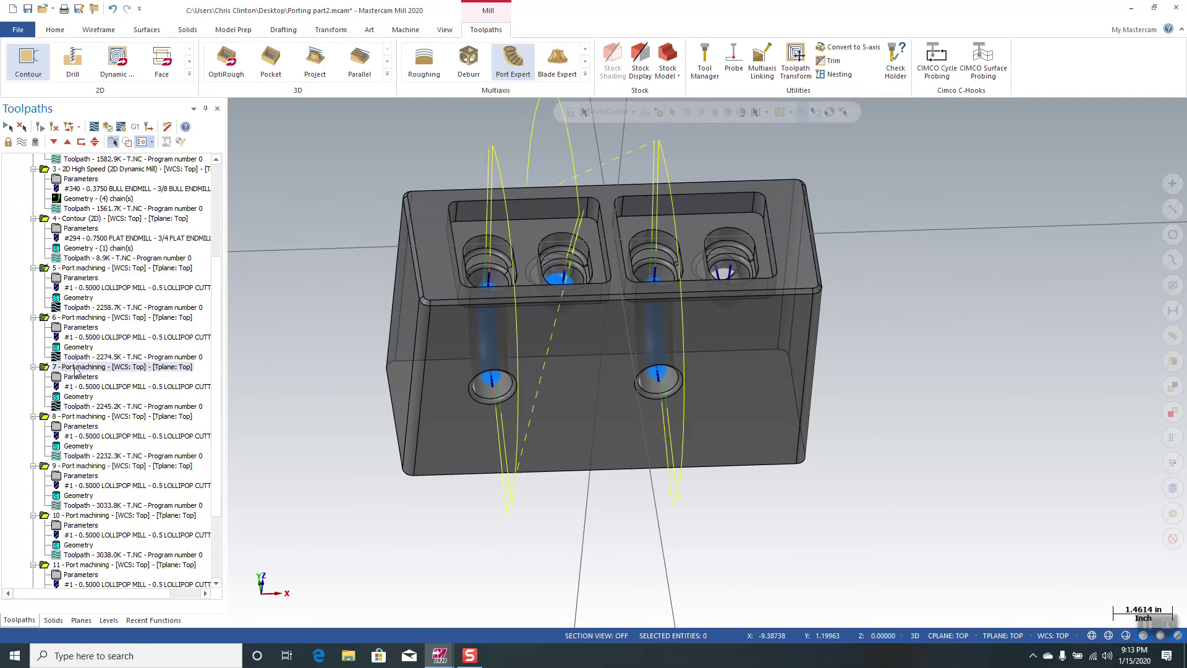
{"action": "left_click", "coordinate": [72, 418], "text": "ctrl"}
{"action": "left_click", "coordinate": [79, 467], "text": "ctrl"}
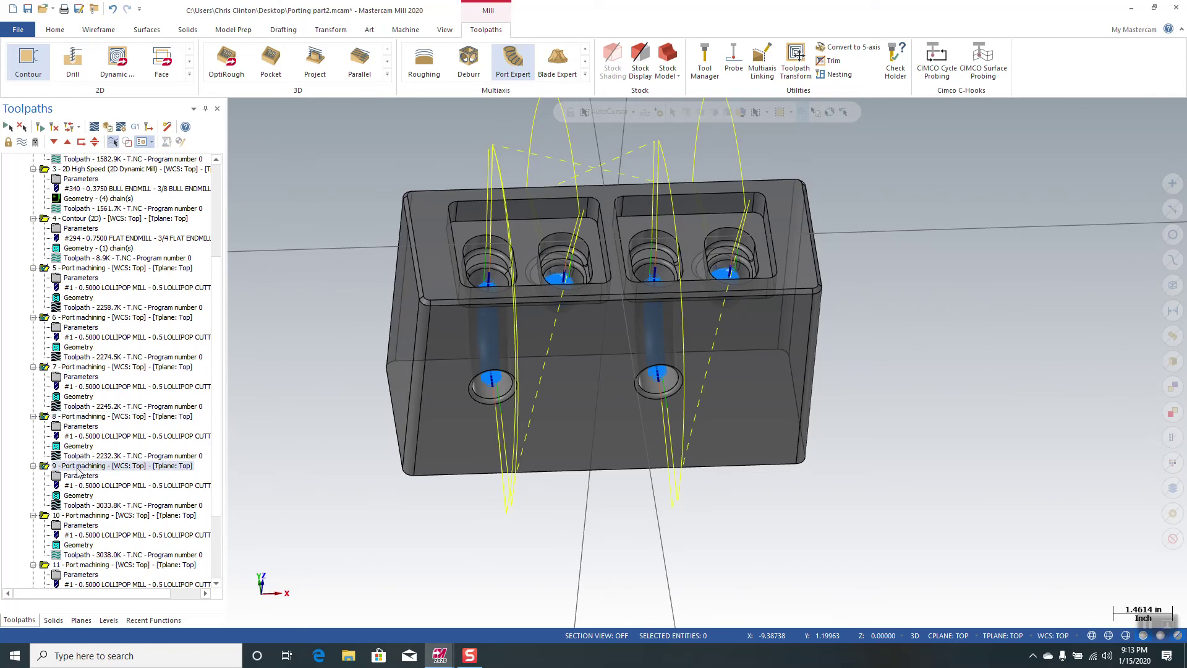
{"action": "left_click", "coordinate": [71, 516], "text": "ctrl"}
{"action": "left_click", "coordinate": [79, 566], "text": "ctrl"}
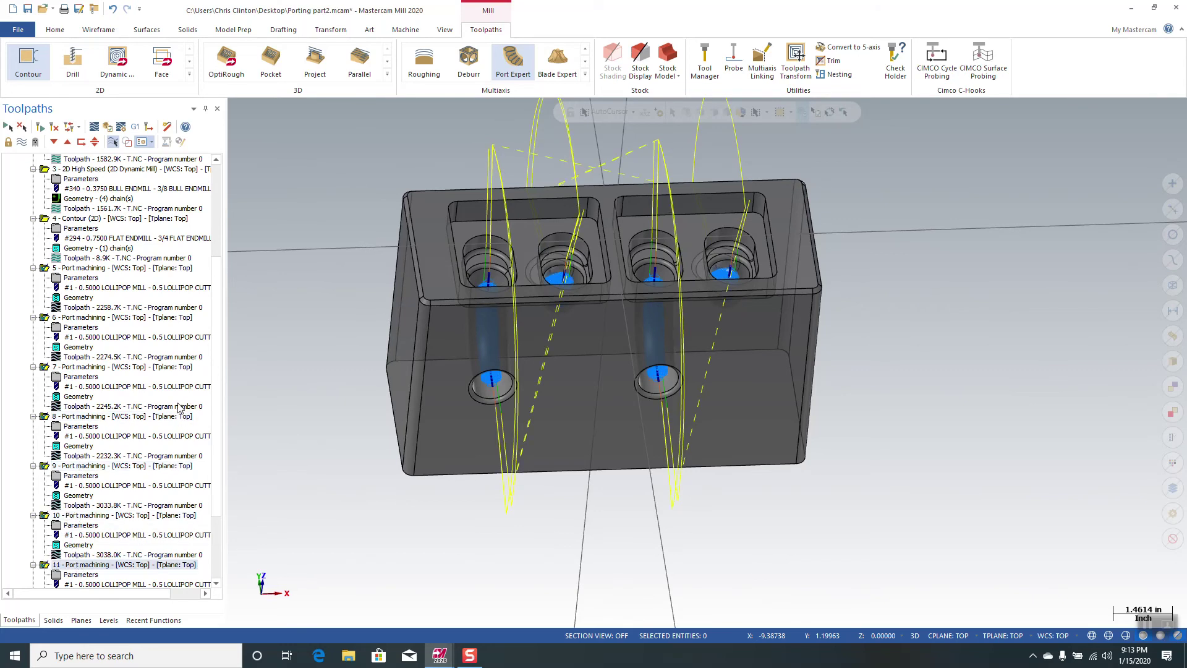
{"action": "scroll", "coordinate": [179, 408], "scroll_direction": "down", "scroll_amount": 1}
{"action": "left_click_drag", "start_coordinate": [217, 397], "coordinate": [219, 477]}
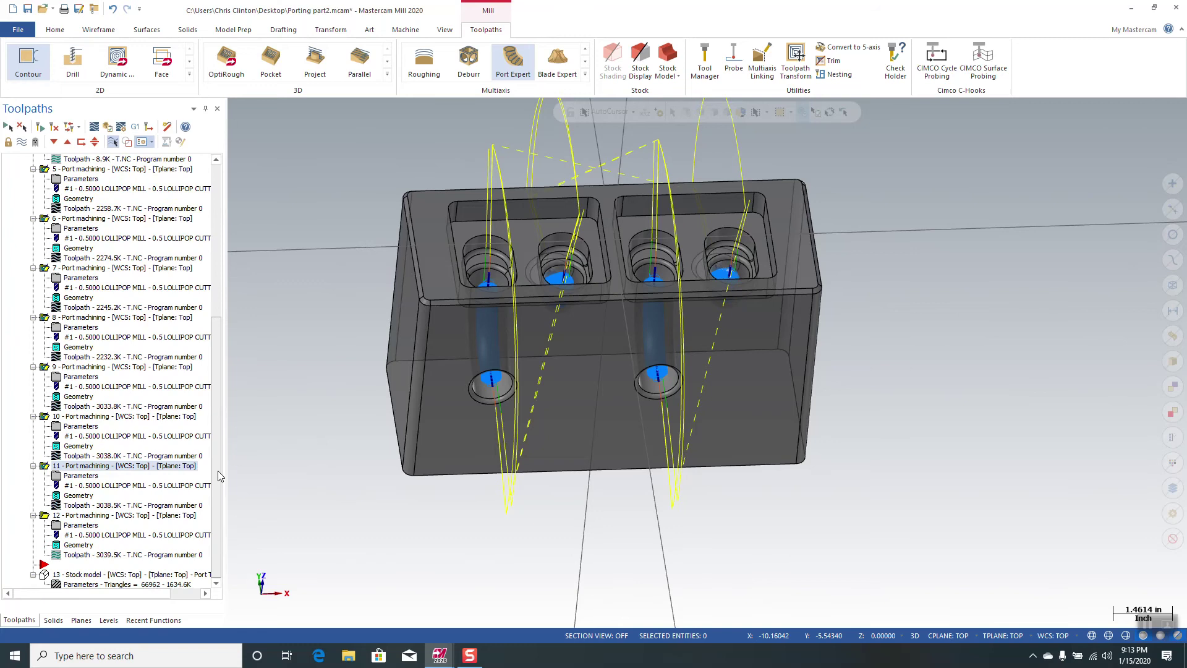
{"action": "left_click", "coordinate": [85, 517]}
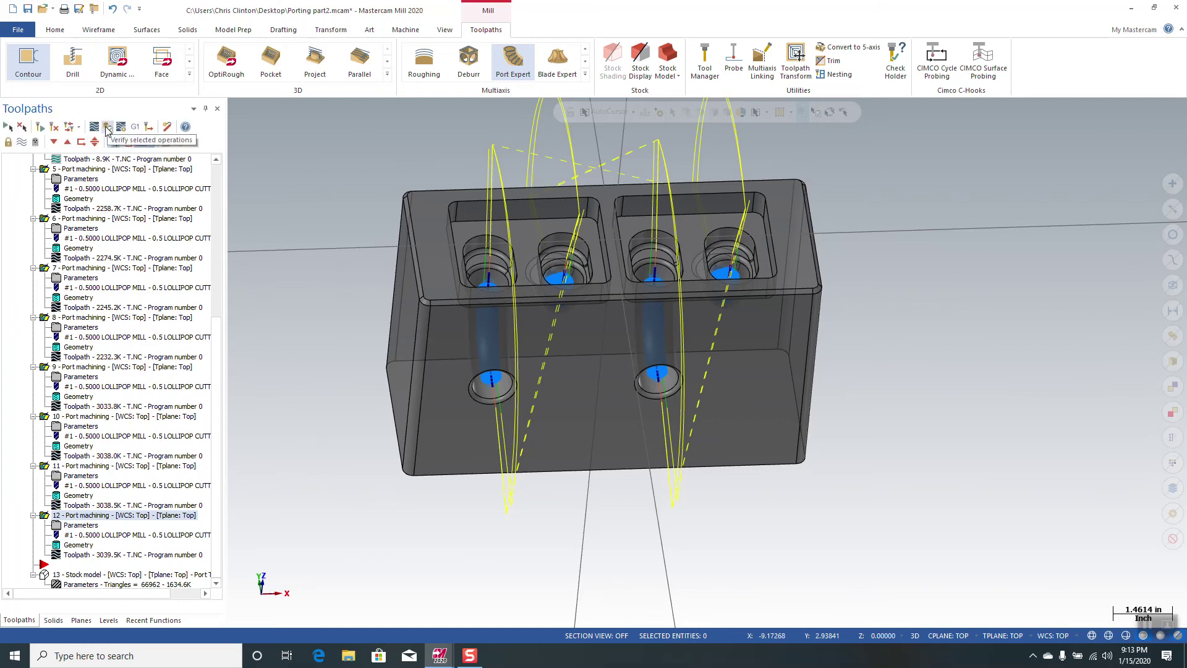
{"action": "left_click", "coordinate": [107, 127]}
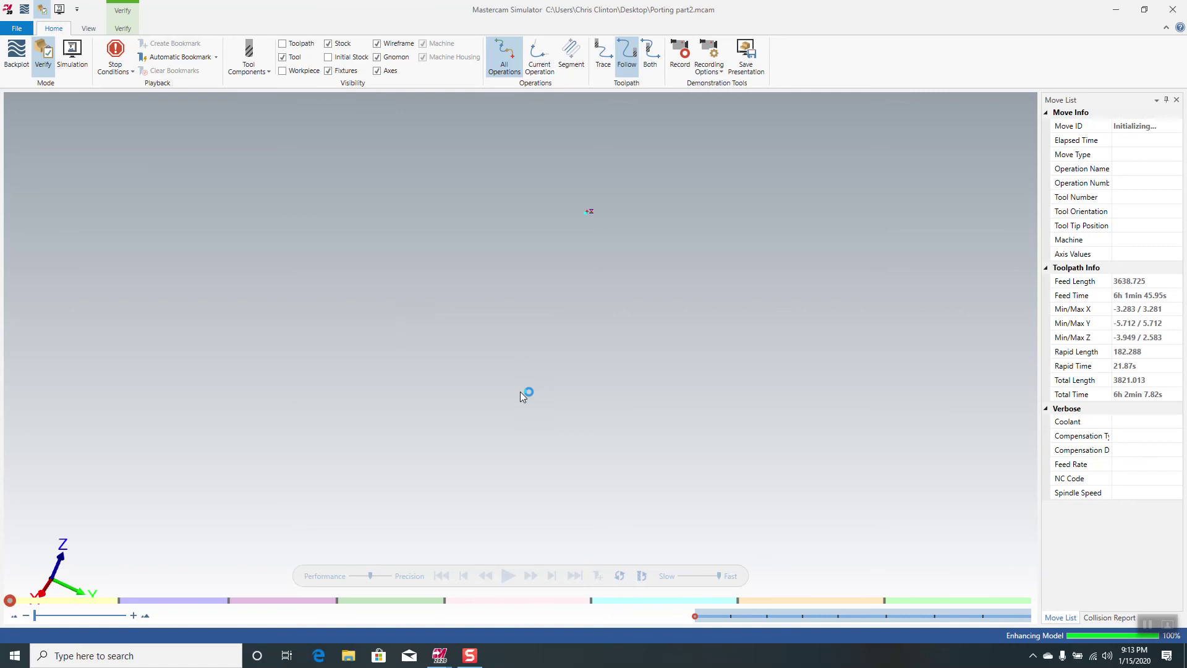
Start simulation playback and rotate to a front view to watch the ports being cut.
{"action": "left_click_drag", "start_coordinate": [643, 328], "coordinate": [624, 356]}
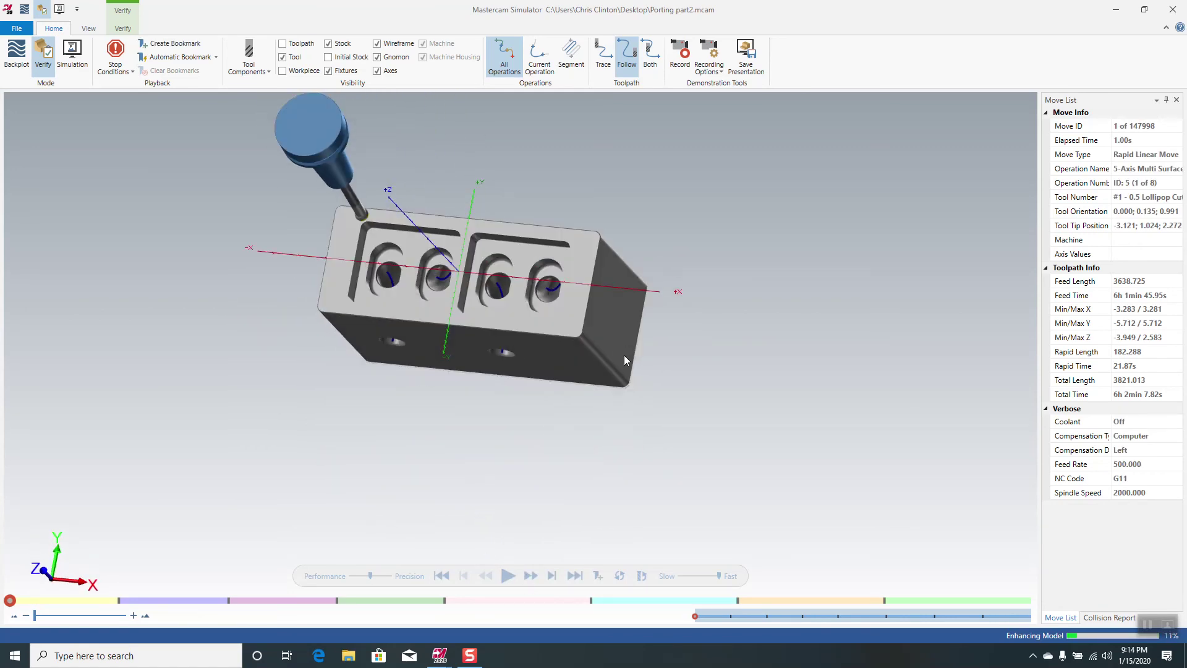
{"action": "left_click", "coordinate": [508, 578]}
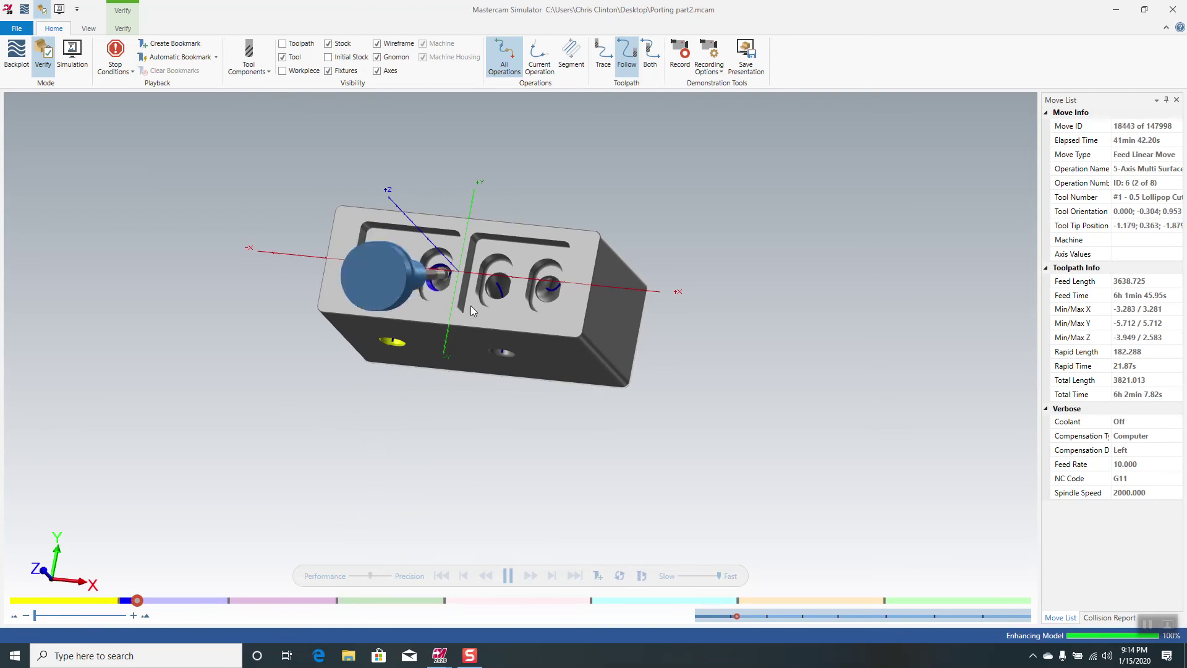
{"action": "middle_click_drag", "start_coordinate": [445, 301], "coordinate": [464, 293]}
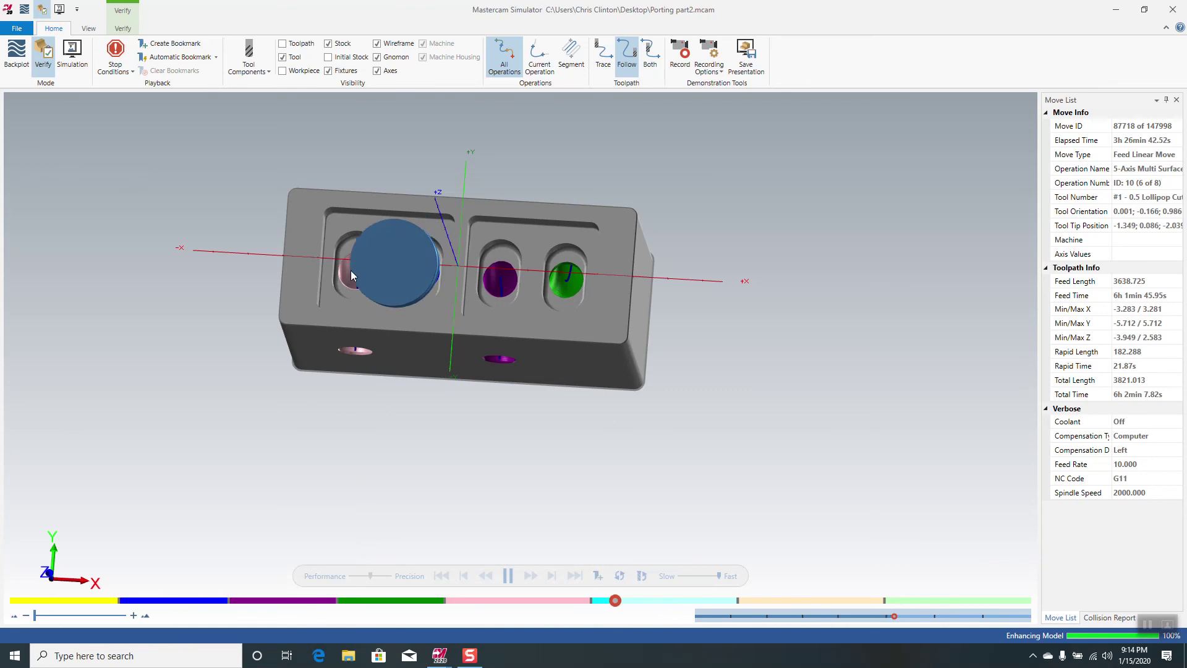
Zoom in on the finished pink port, zoom back out, and orbit to an isometric view.
{"action": "scroll", "coordinate": [350, 270], "scroll_direction": "up", "scroll_amount": 5}
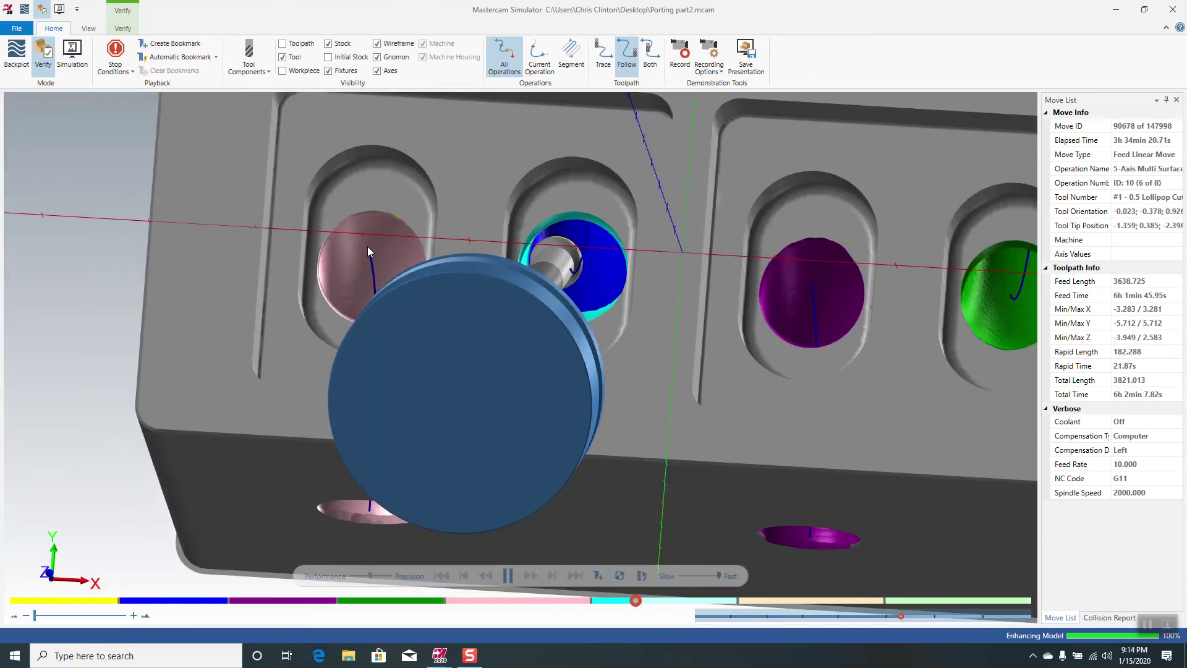
{"action": "scroll", "coordinate": [368, 248], "scroll_direction": "up", "scroll_amount": 10}
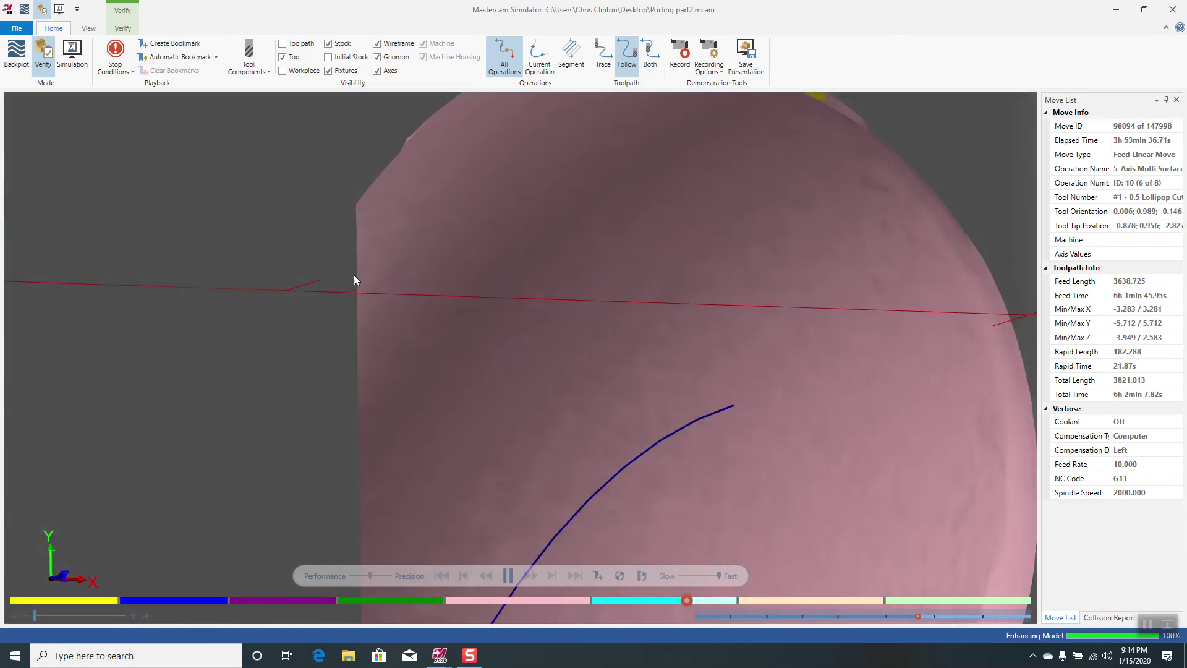
{"action": "scroll", "coordinate": [688, 323], "scroll_direction": "down", "scroll_amount": 10}
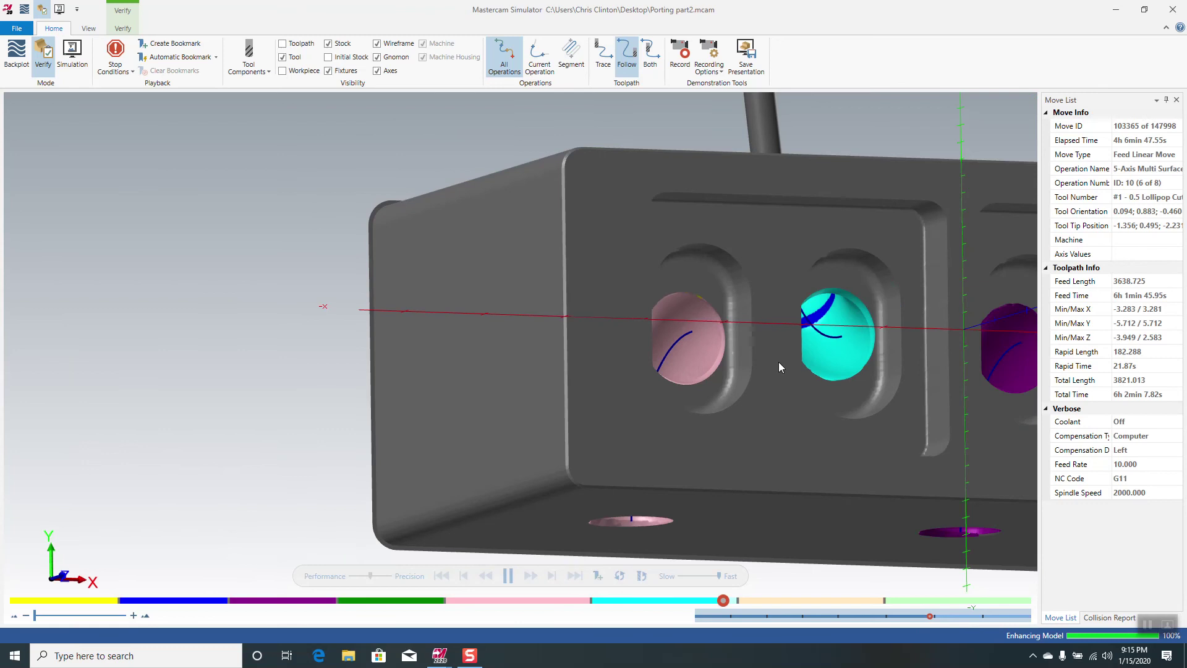
{"action": "middle_click_drag", "start_coordinate": [777, 362], "coordinate": [757, 288]}
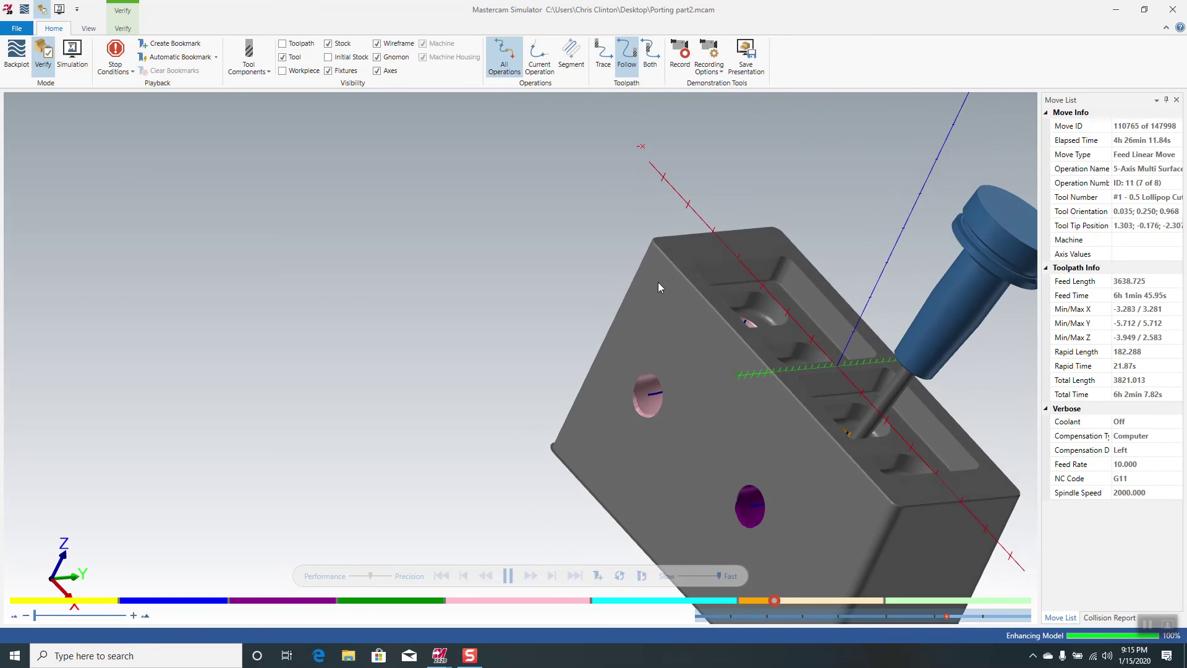
Zoom and orbit toward front views while playback runs into operation 12 (8 of 8).
{"action": "scroll", "coordinate": [658, 282], "scroll_direction": "down", "scroll_amount": 5}
{"action": "middle_click_drag", "start_coordinate": [657, 282], "coordinate": [784, 326]}
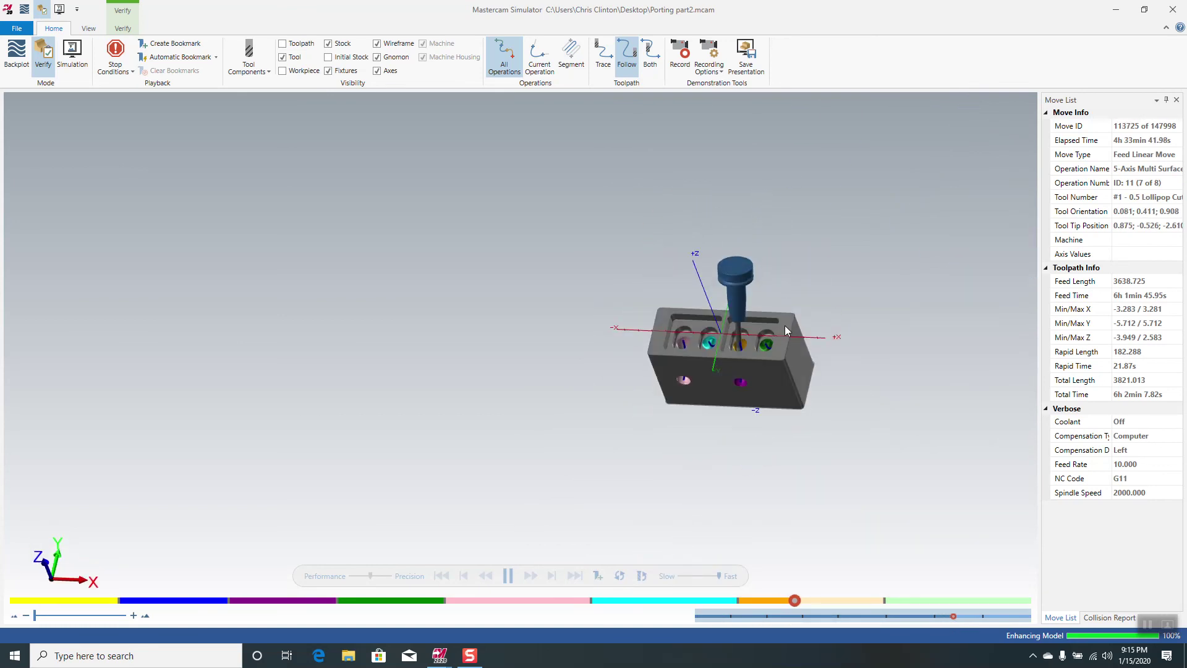
{"action": "scroll", "coordinate": [770, 310], "scroll_direction": "up", "scroll_amount": 3}
{"action": "middle_click_drag", "start_coordinate": [688, 310], "coordinate": [665, 335]}
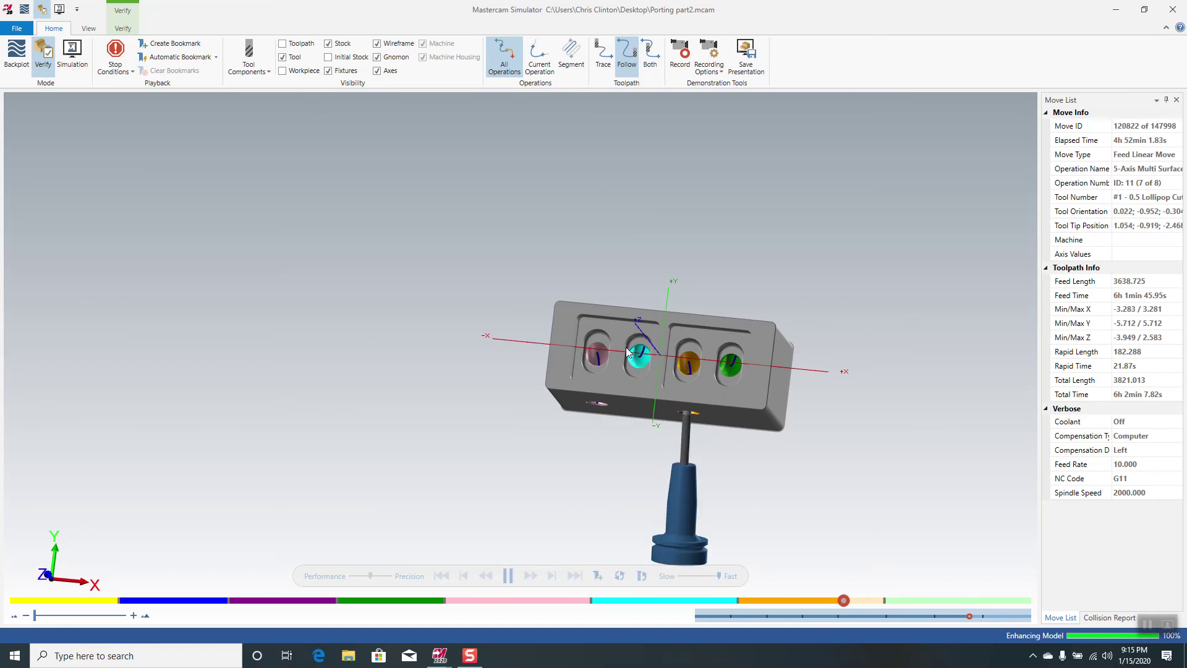
{"action": "scroll", "coordinate": [633, 314], "scroll_direction": "down", "scroll_amount": 1}
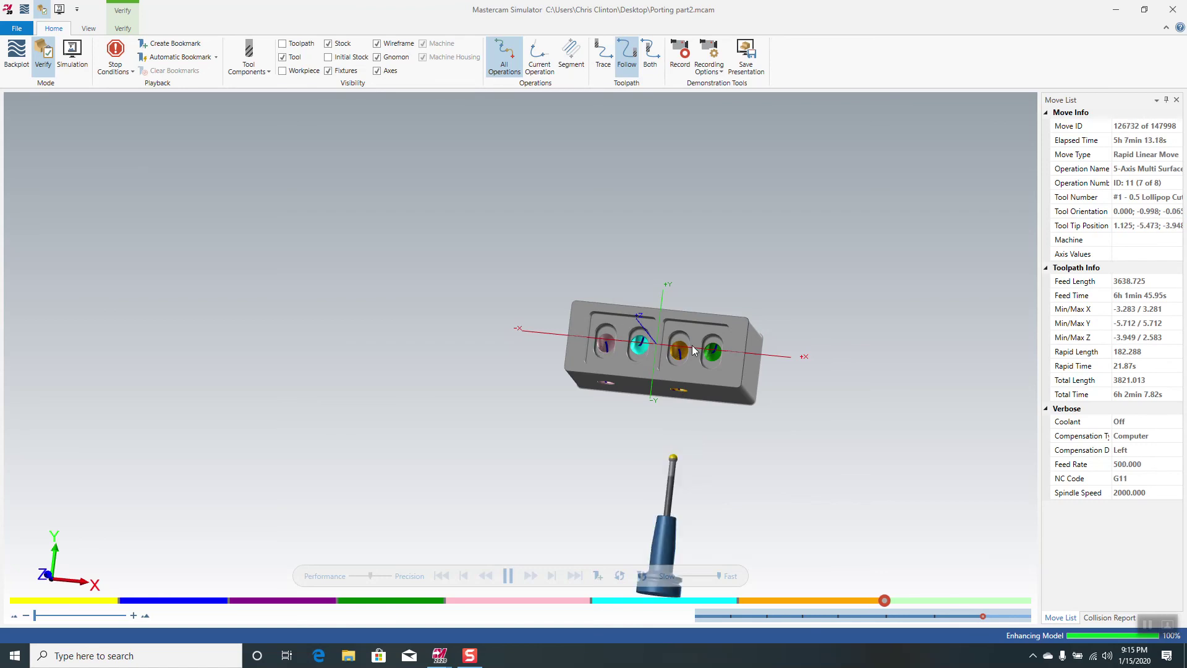
{"action": "scroll", "coordinate": [692, 350], "scroll_direction": "up", "scroll_amount": 5}
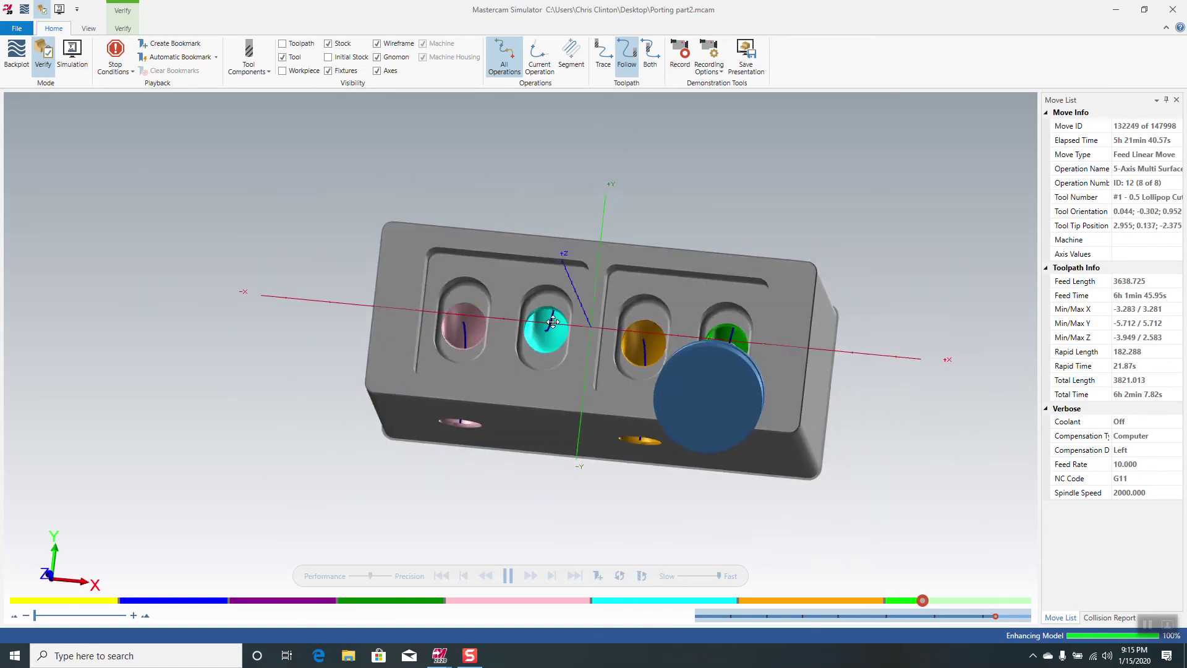
{"action": "left_click_drag", "start_coordinate": [552, 322], "coordinate": [528, 309]}
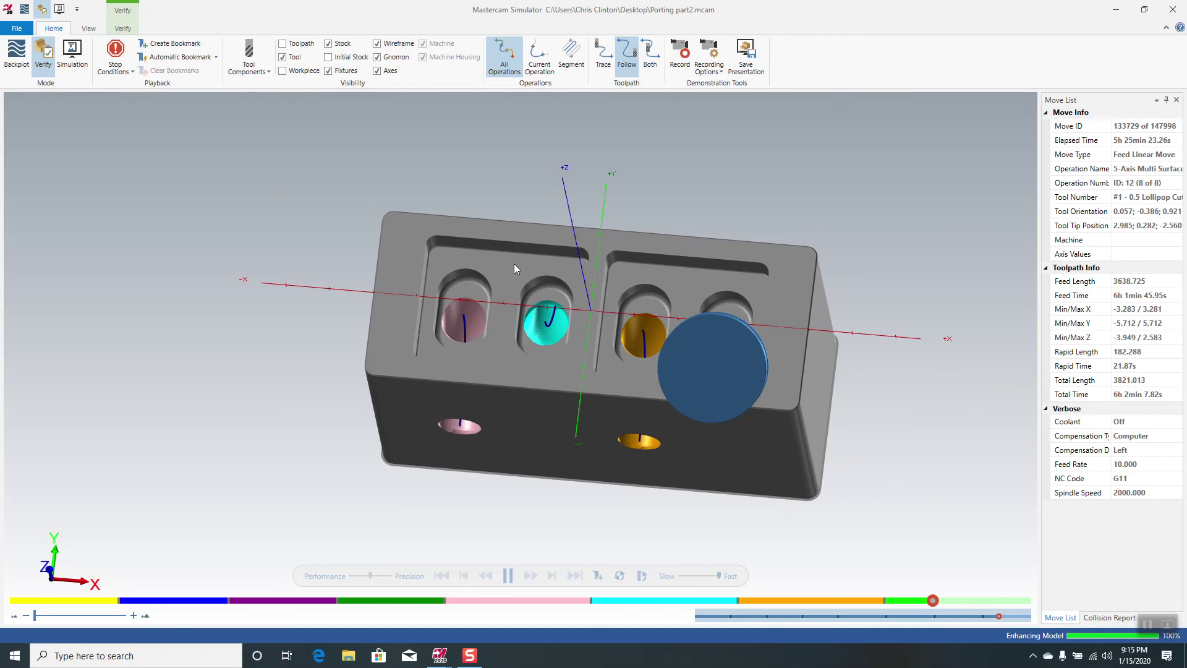